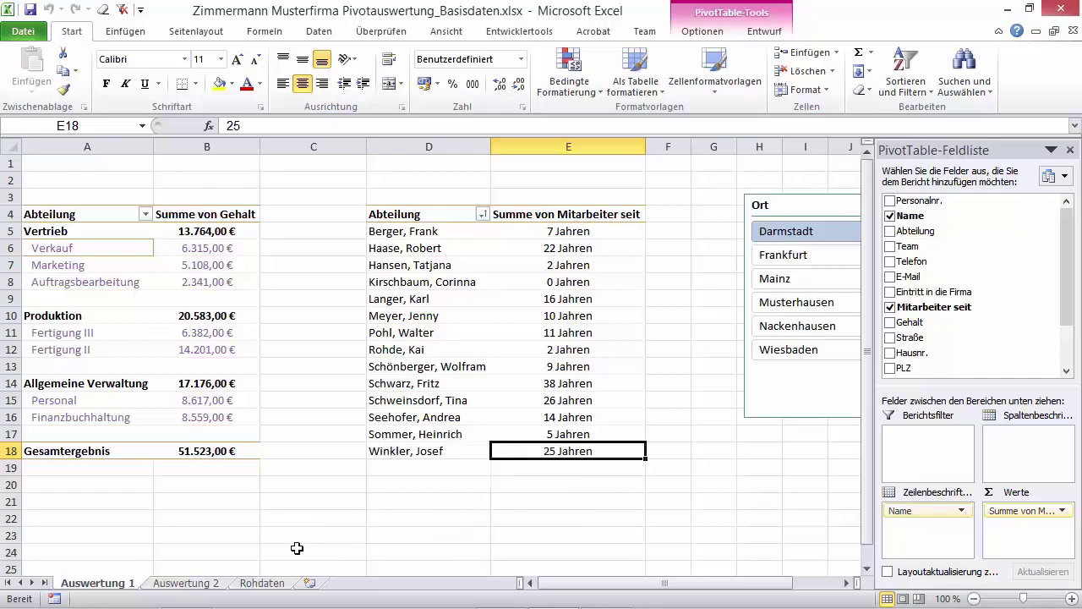
Show the Rohdaten sheet that holds the raw employee table.
left_click(274, 583)
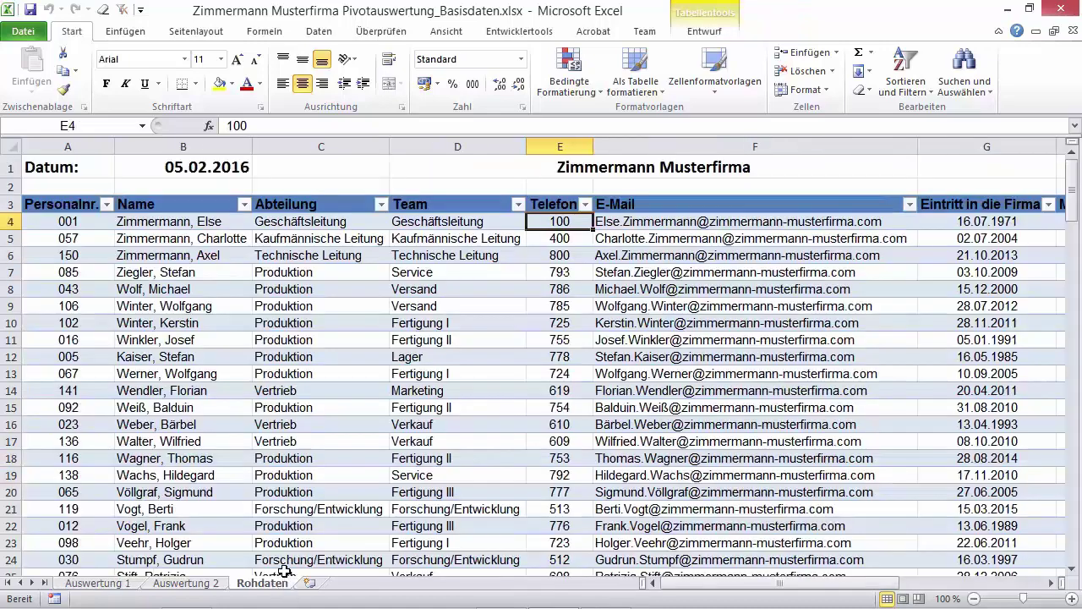
Insert a PivotTable from the Datenbank range on a new worksheet.
left_click(123, 34)
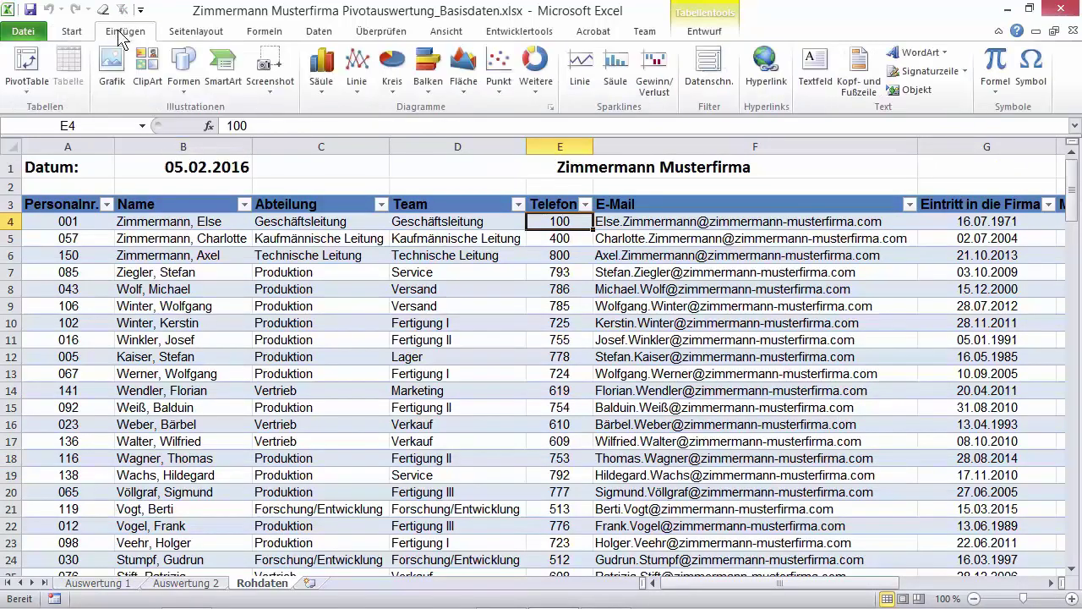
left_click(20, 72)
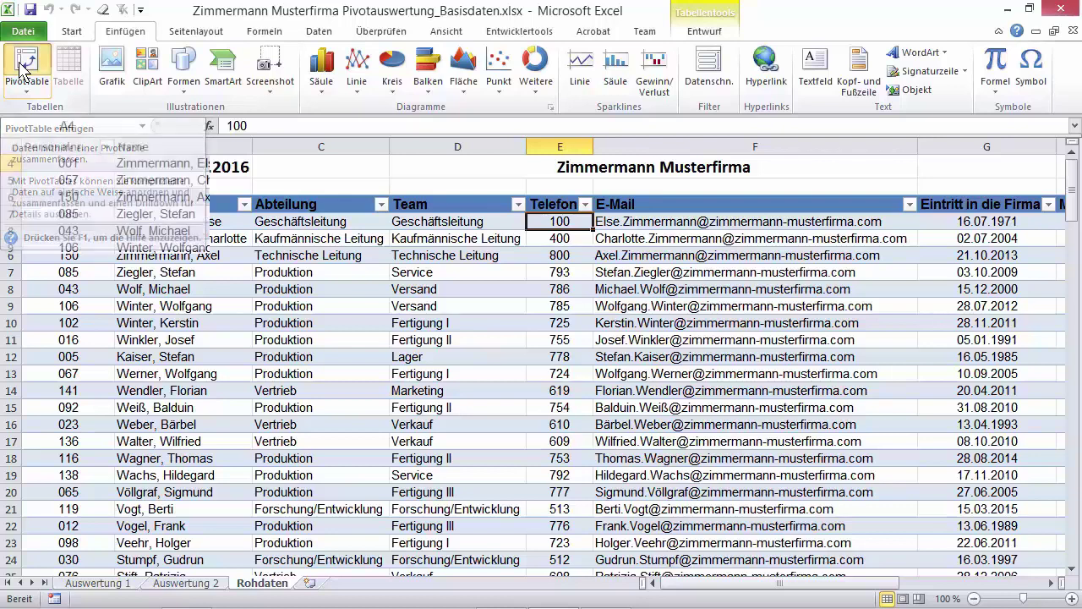
left_click(34, 141)
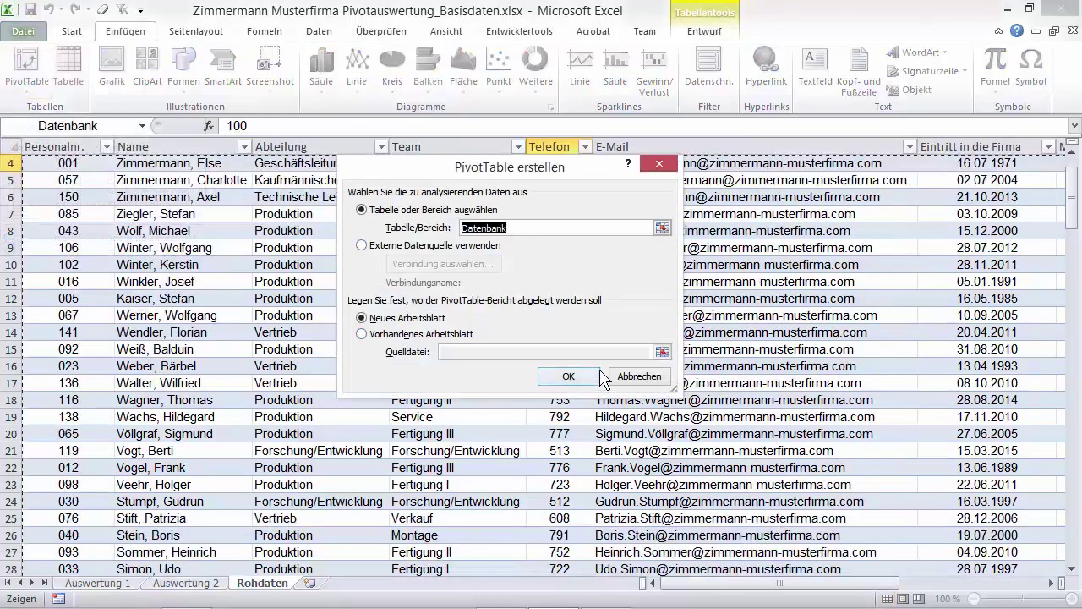
left_click(573, 379)
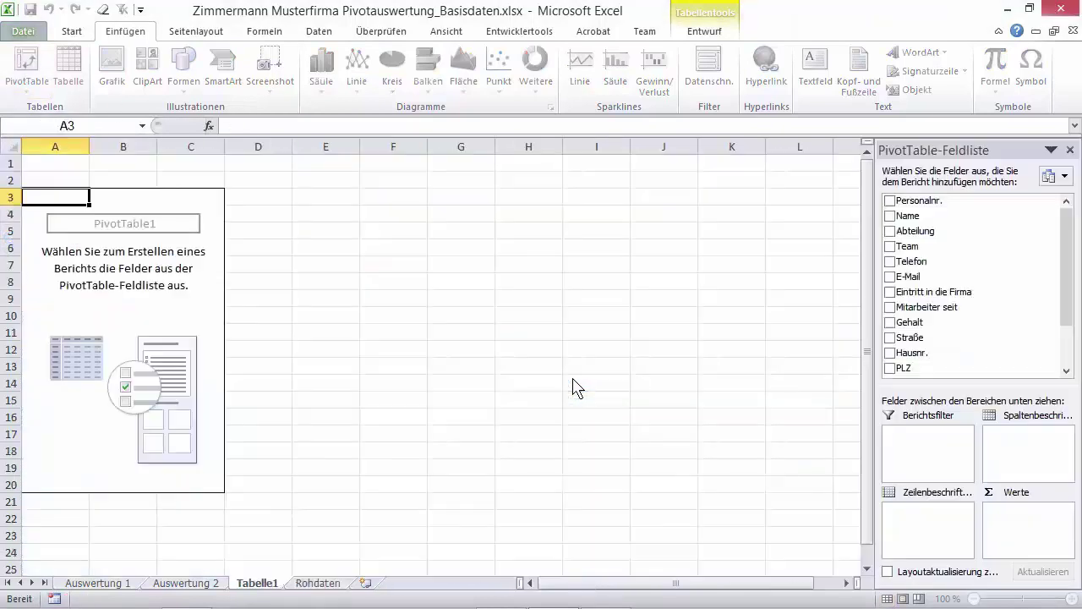
Rename the new sheet to 'Auswertung 3'.
double_click(258, 584)
type("Ausw")
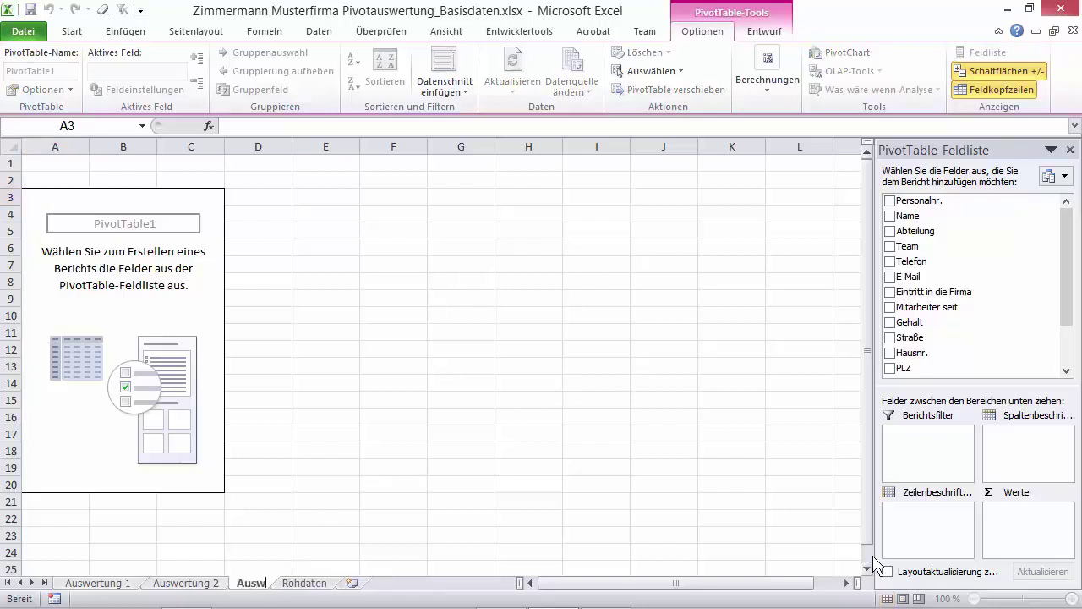
type("ertung 3")
key("Return")
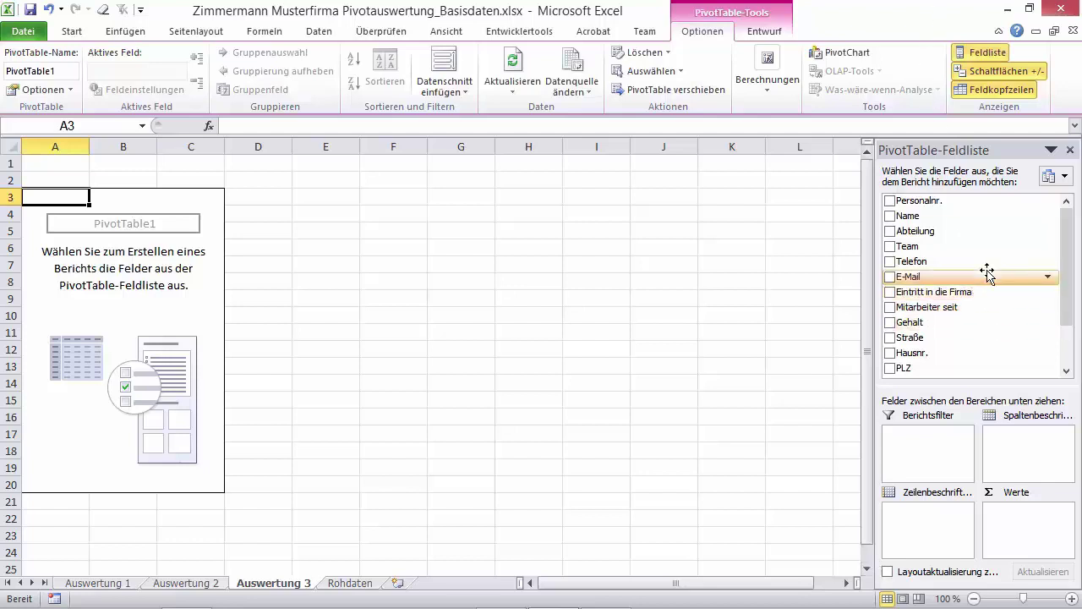
Add the Abteilung, Team and Gehalt fields to get department and team rows with salary sums.
left_click(889, 231)
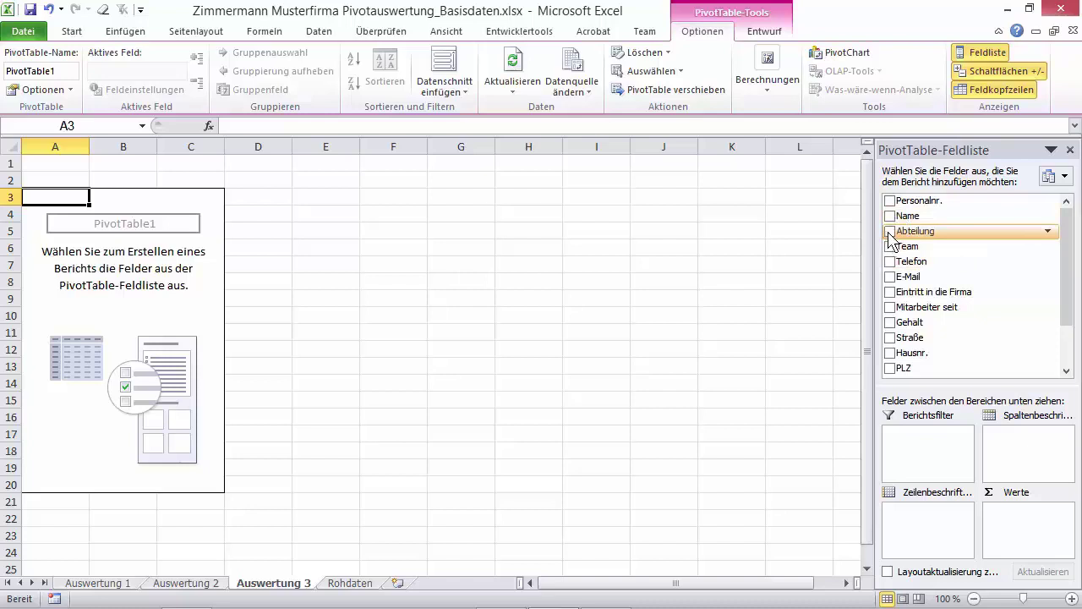
left_click(890, 246)
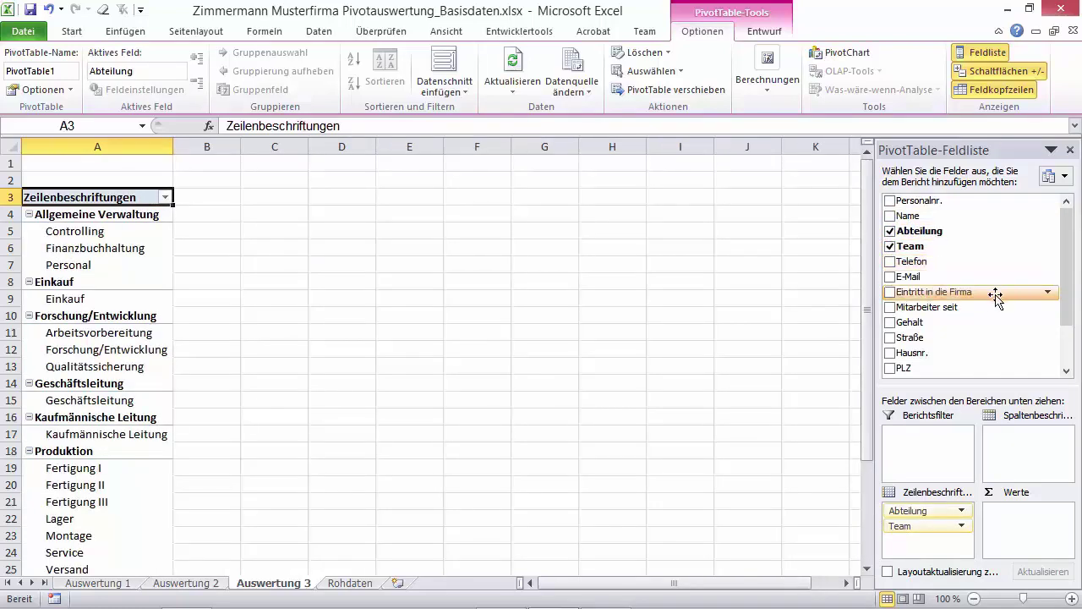
left_click(890, 322)
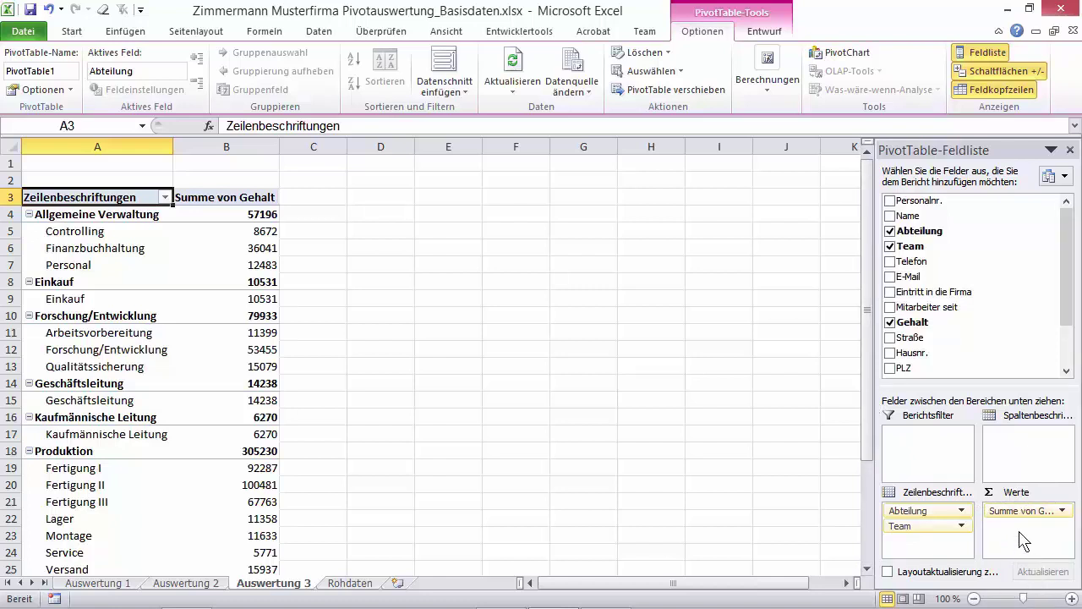
Drop Gehalt into Werte again as Summe von Gehalt2 and select its cell C4.
mouse_move(913, 322)
left_mouse_down()
mouse_move(930, 329)
mouse_move(1030, 532)
left_mouse_up()
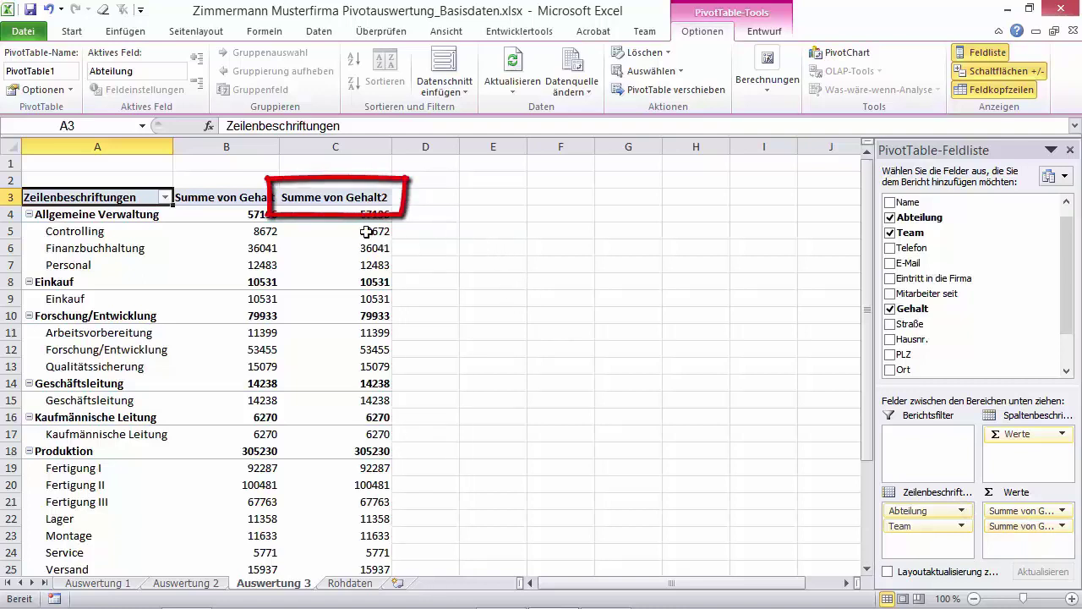
mouse_move(354, 235)
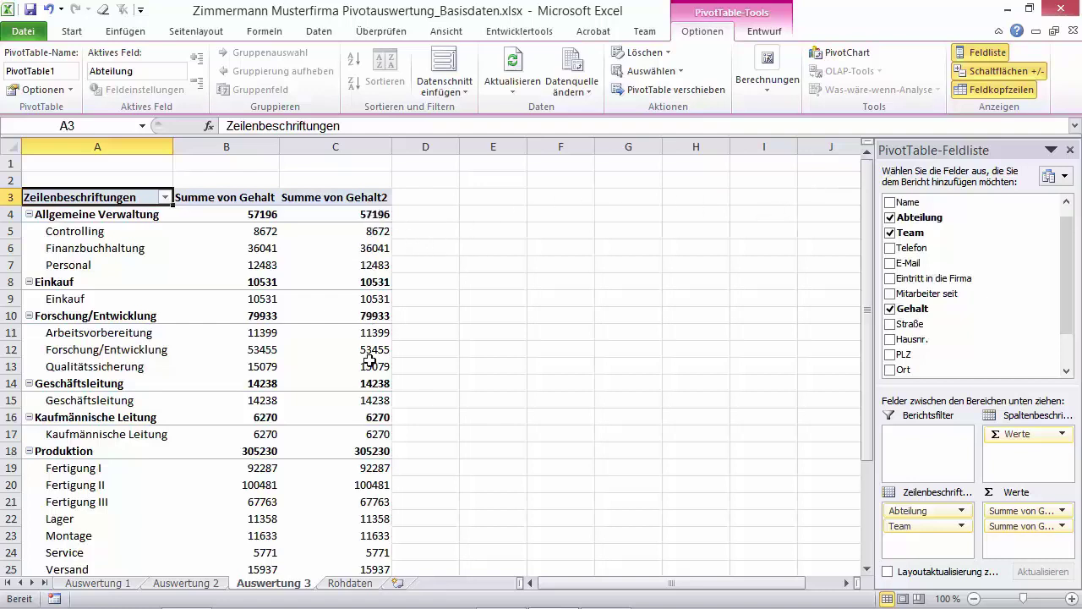
left_click(369, 216)
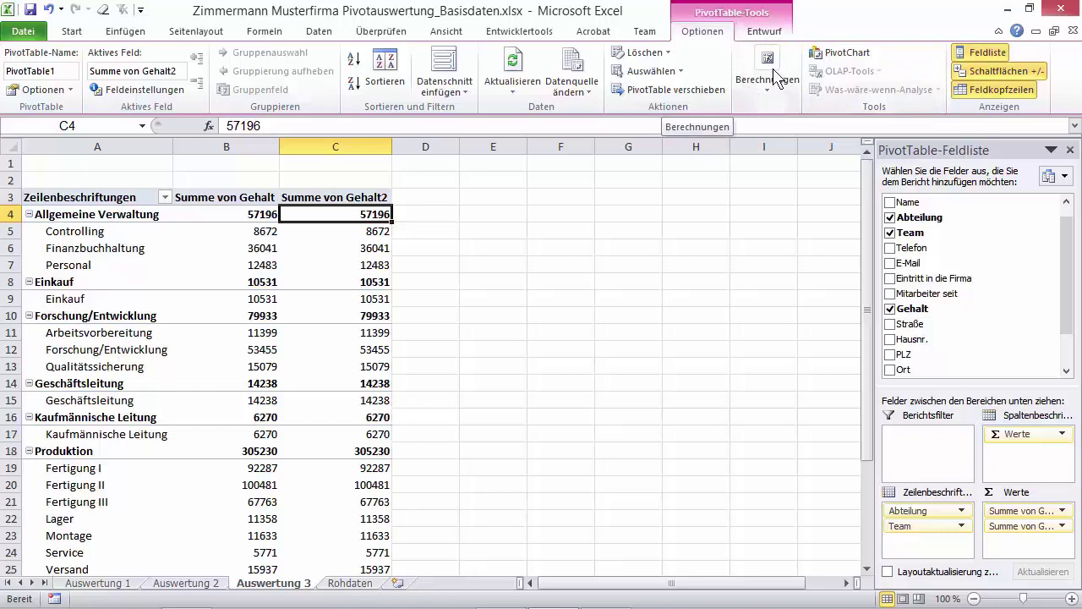
Summarise the Gehalt2 column by Mittelwert to show average salaries.
left_click(776, 78)
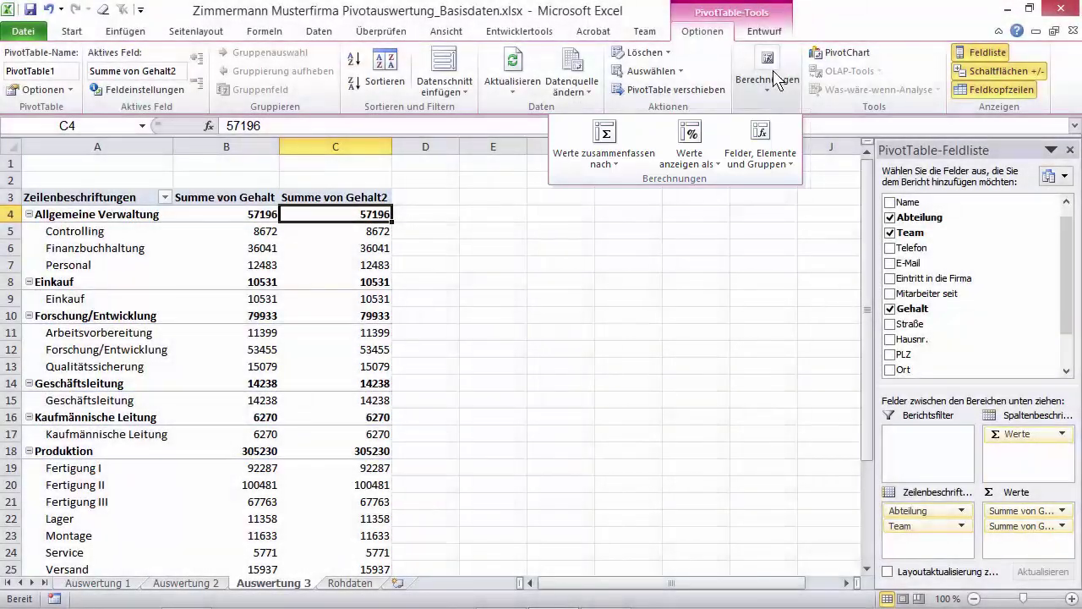
left_click(623, 163)
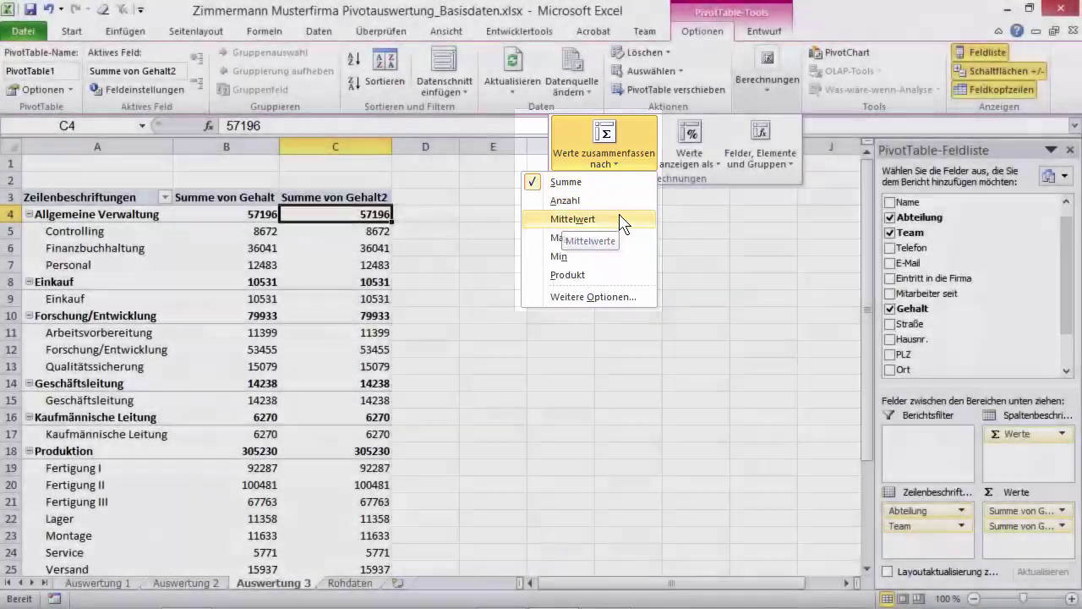
left_click(620, 222)
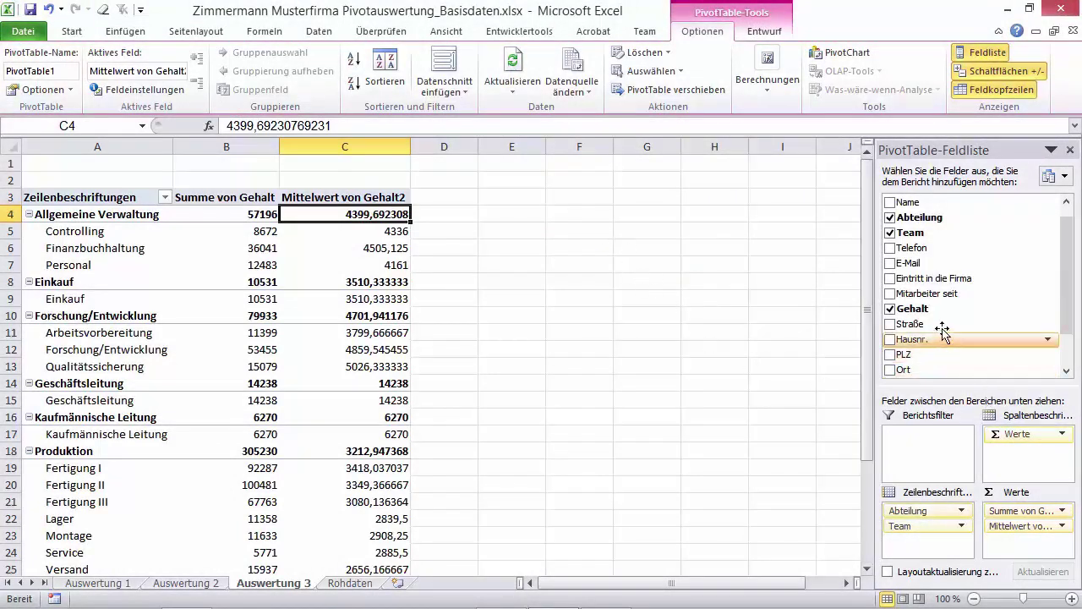
Add a Gehalt column in D summarised as Anzahl, then another Gehalt sum column.
left_click_drag(927, 311, 1027, 542)
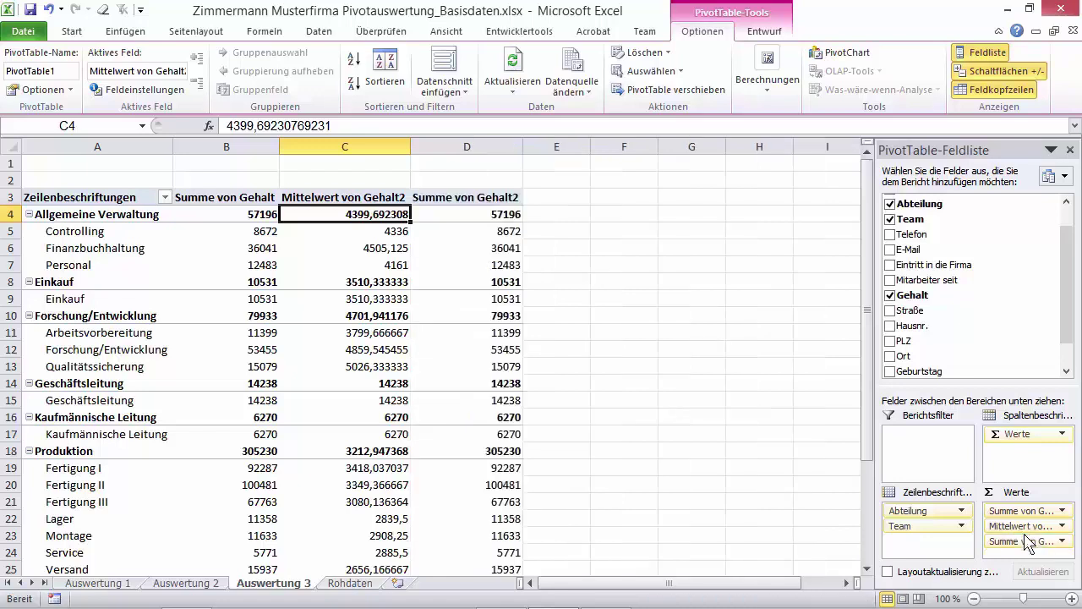
left_click(503, 213)
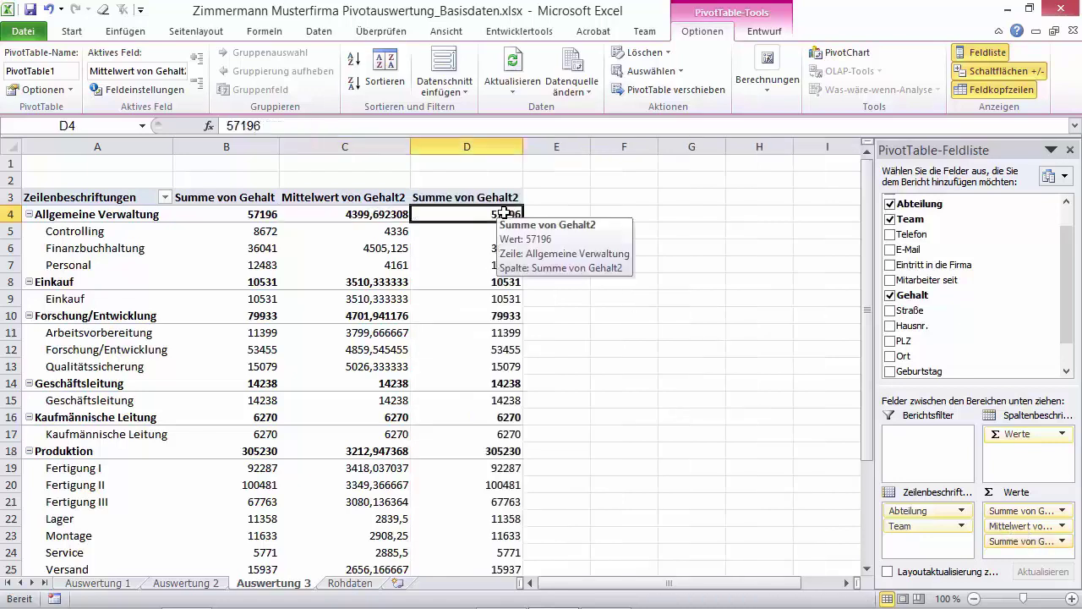
left_click(766, 81)
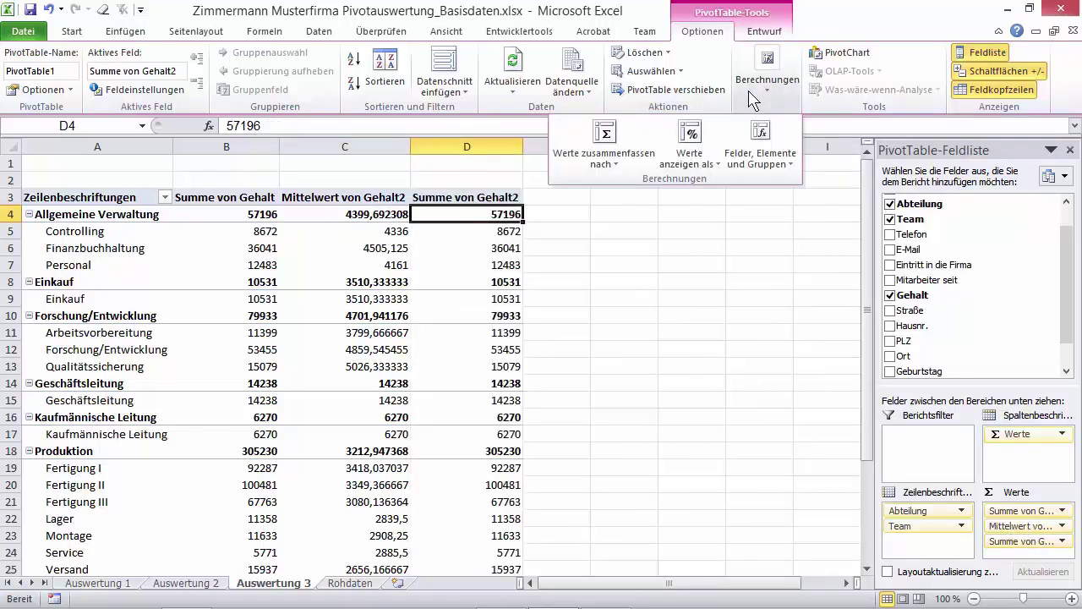
left_click(623, 152)
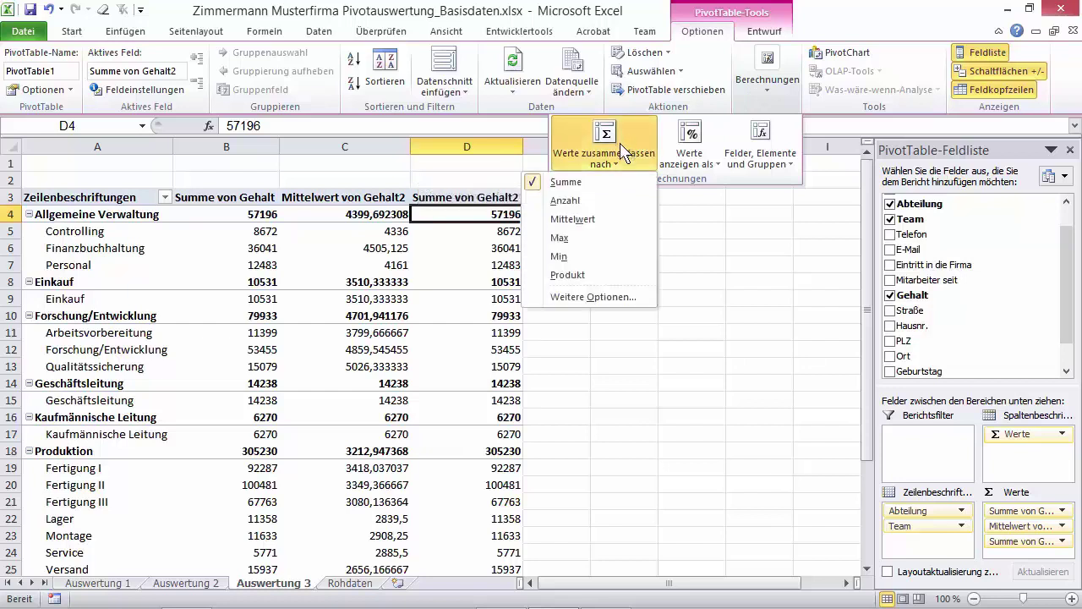
left_click(610, 201)
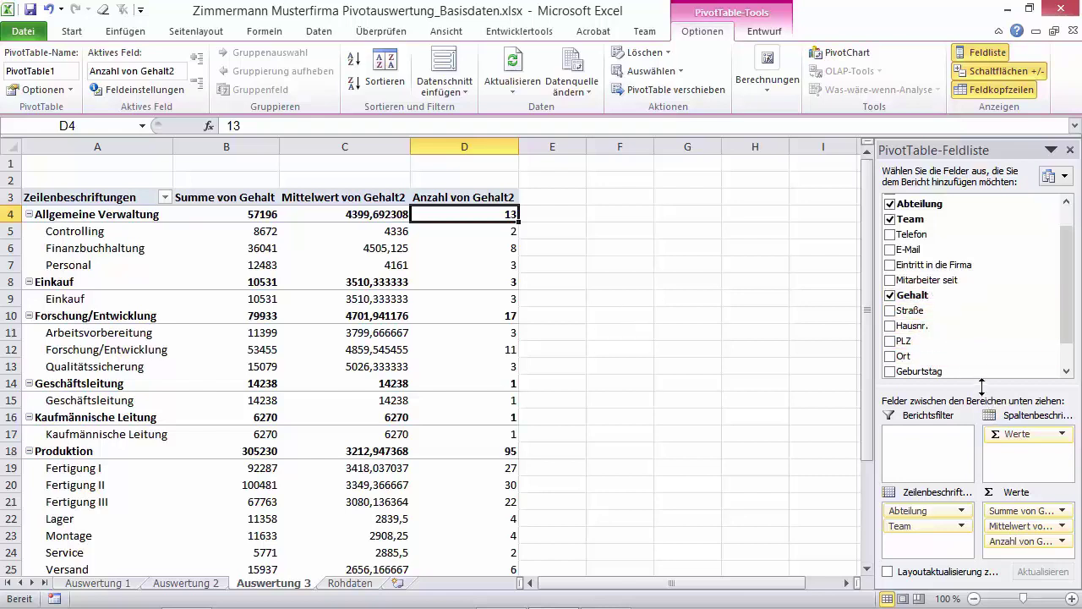
left_click_drag(982, 383, 981, 334)
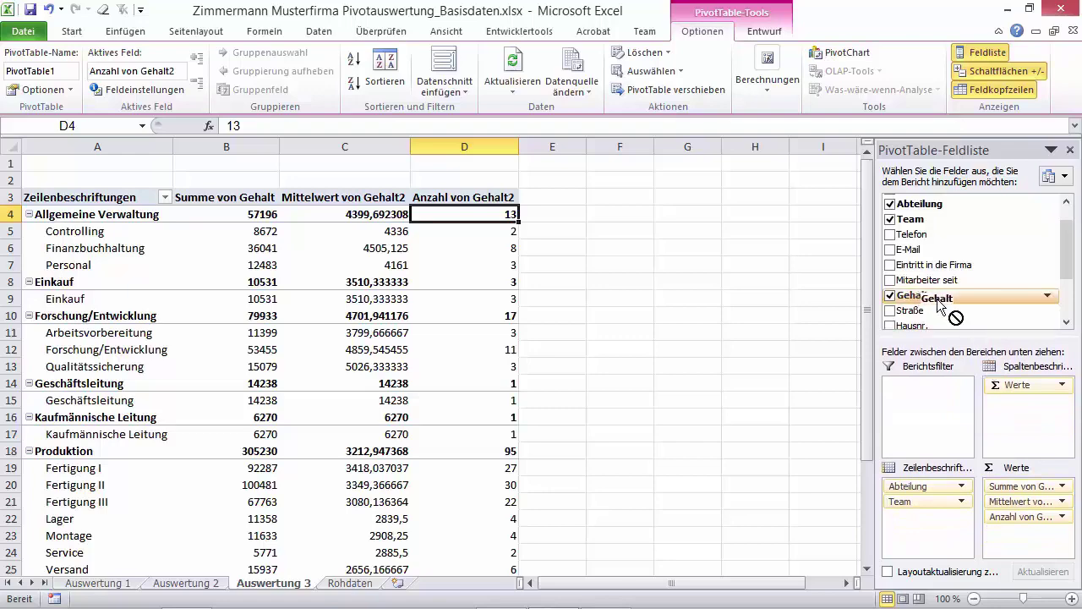
mouse_move(945, 293)
left_mouse_down()
mouse_move(1021, 438)
mouse_move(1023, 531)
left_mouse_up()
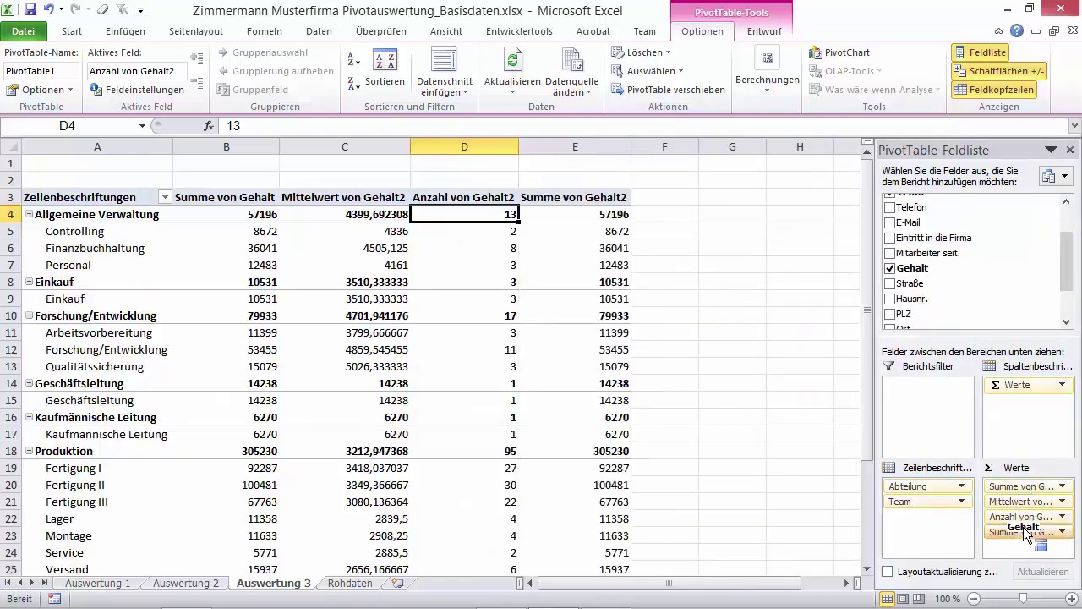
left_click(603, 229)
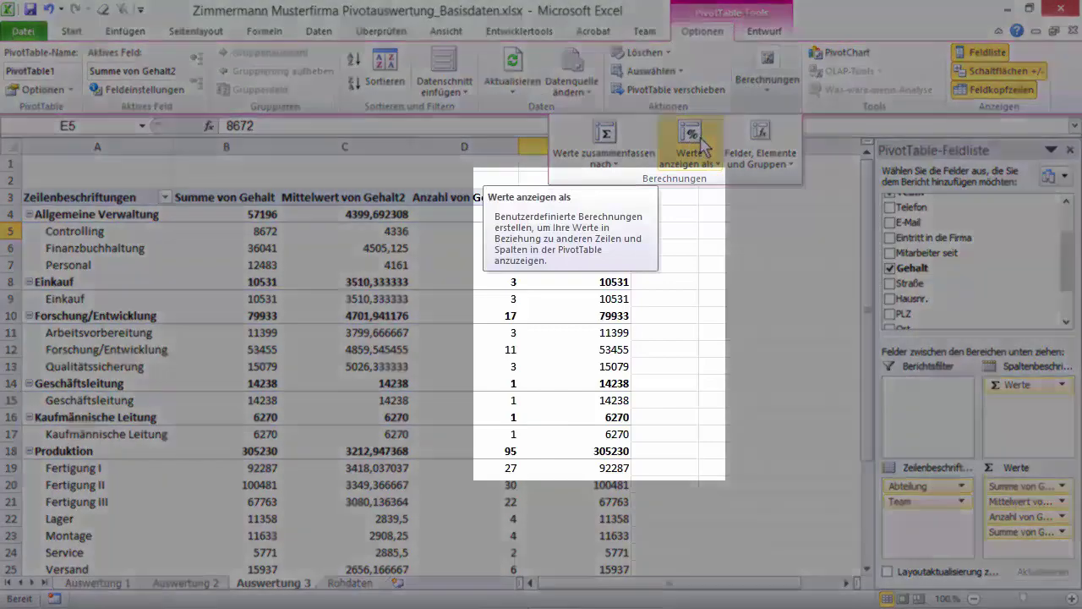
left_click(702, 146)
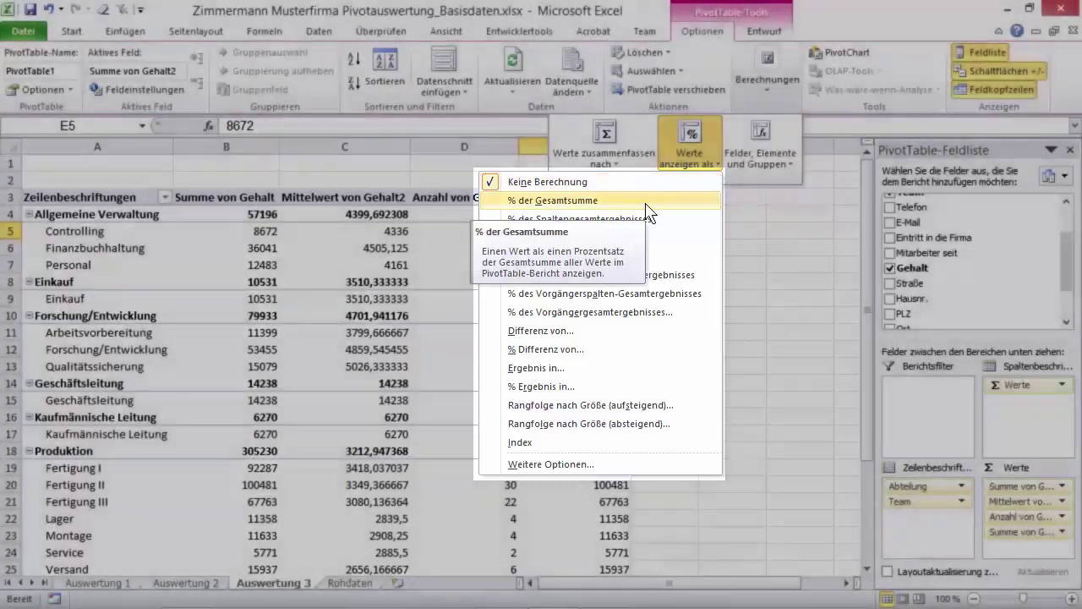
left_click(646, 203)
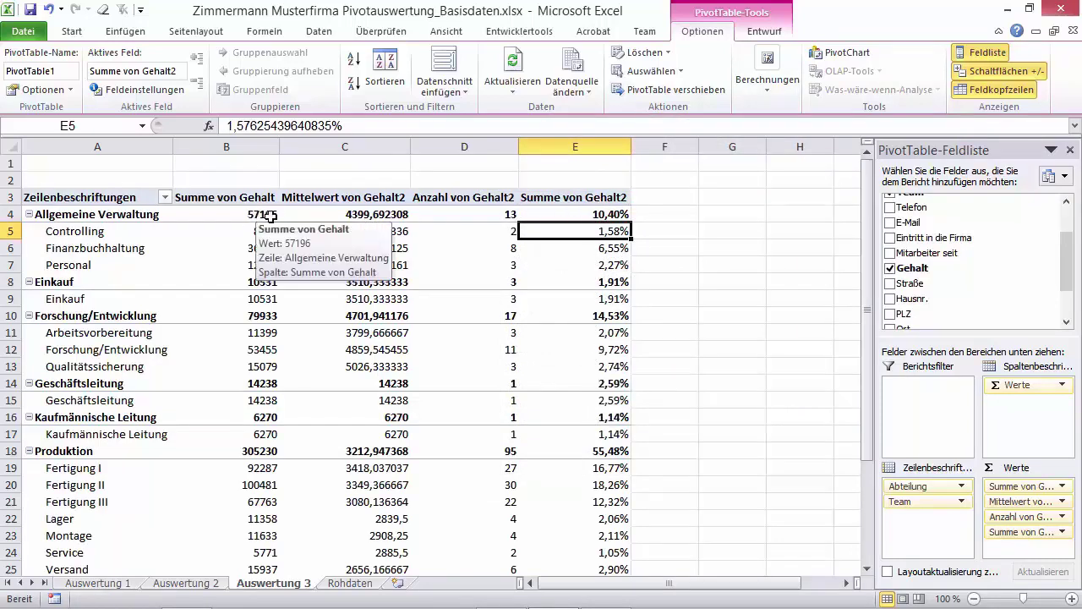
mouse_move(512, 269)
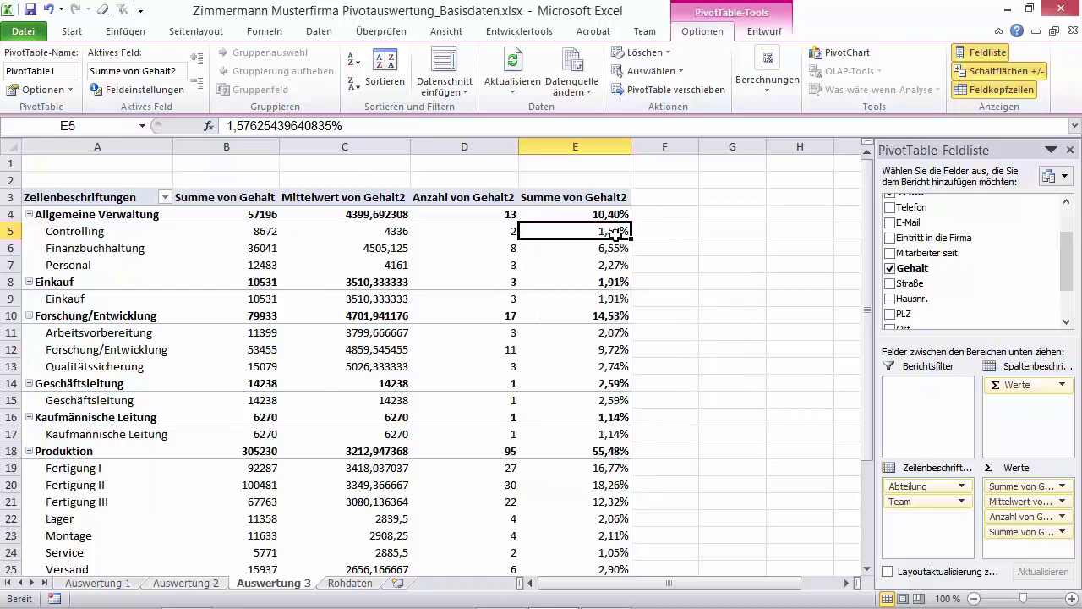
scroll(611, 271, "down", 2)
scroll(613, 279, "down", 8)
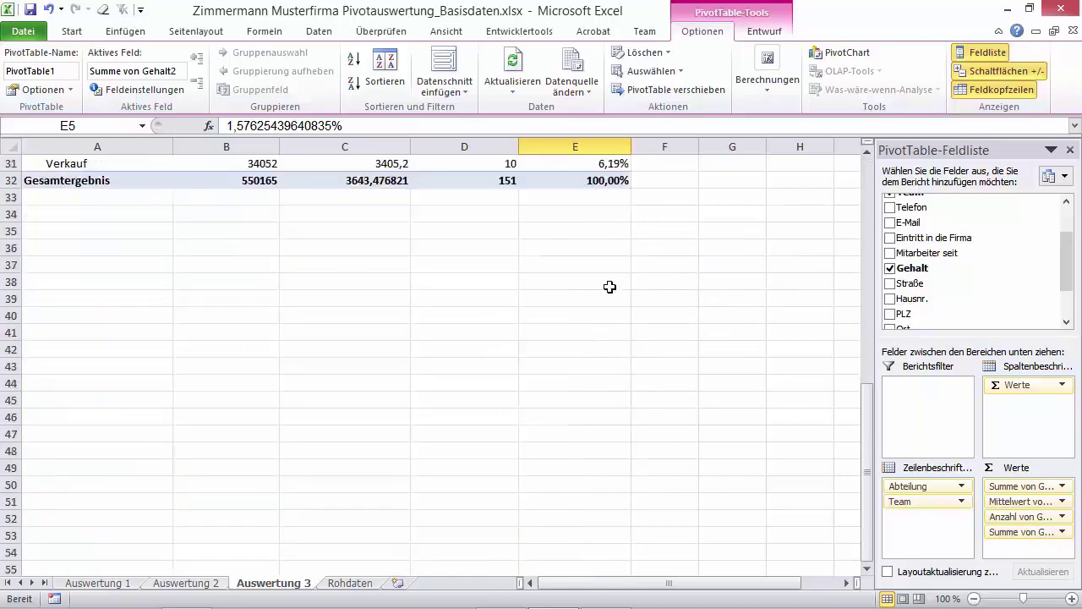
scroll(592, 287, "up", 2)
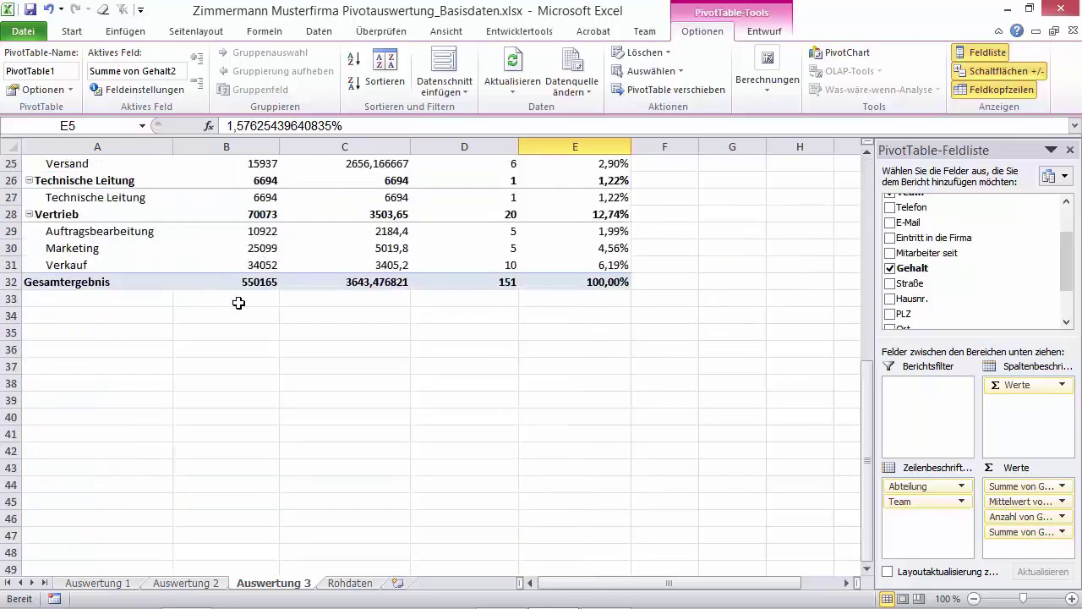
mouse_move(250, 270)
scroll(644, 310, "up", 4)
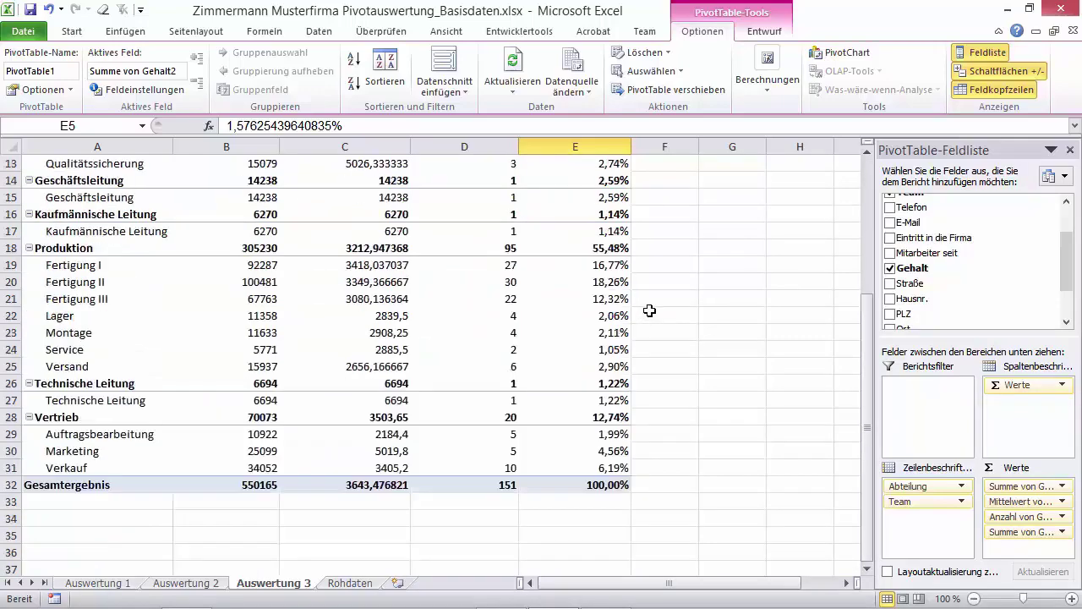
scroll(642, 309, "up", 4)
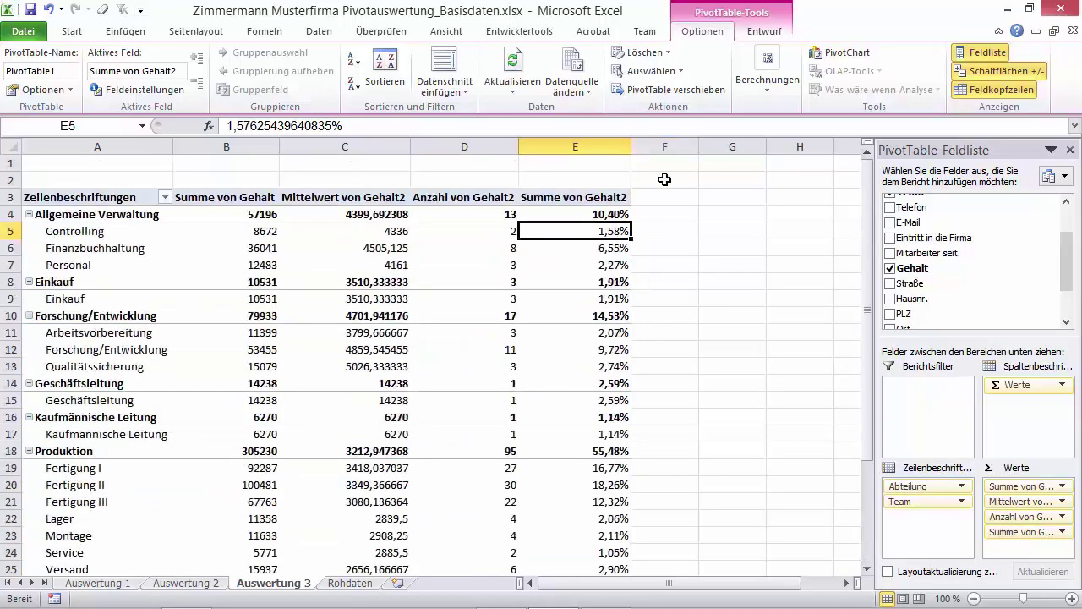
Change column E's summary function from Summe to Anzahl.
left_click(767, 80)
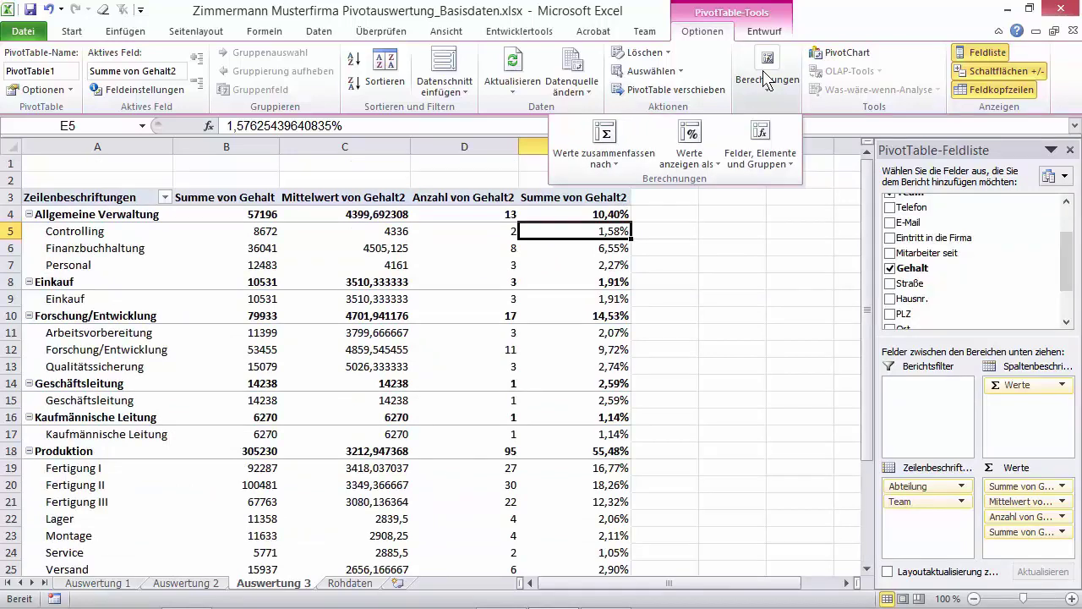
left_click(623, 141)
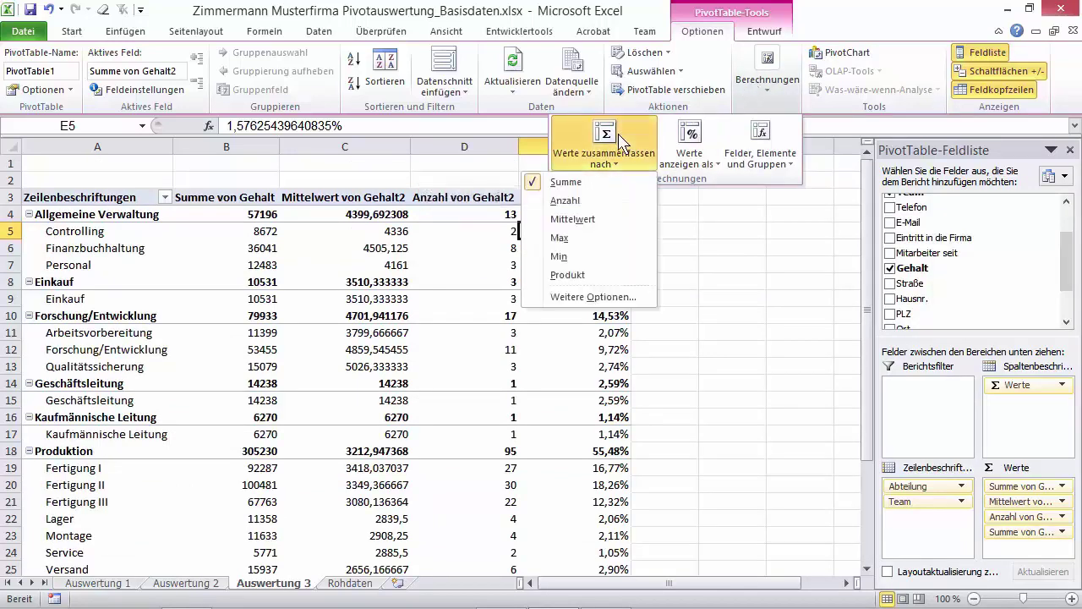
left_click(565, 200)
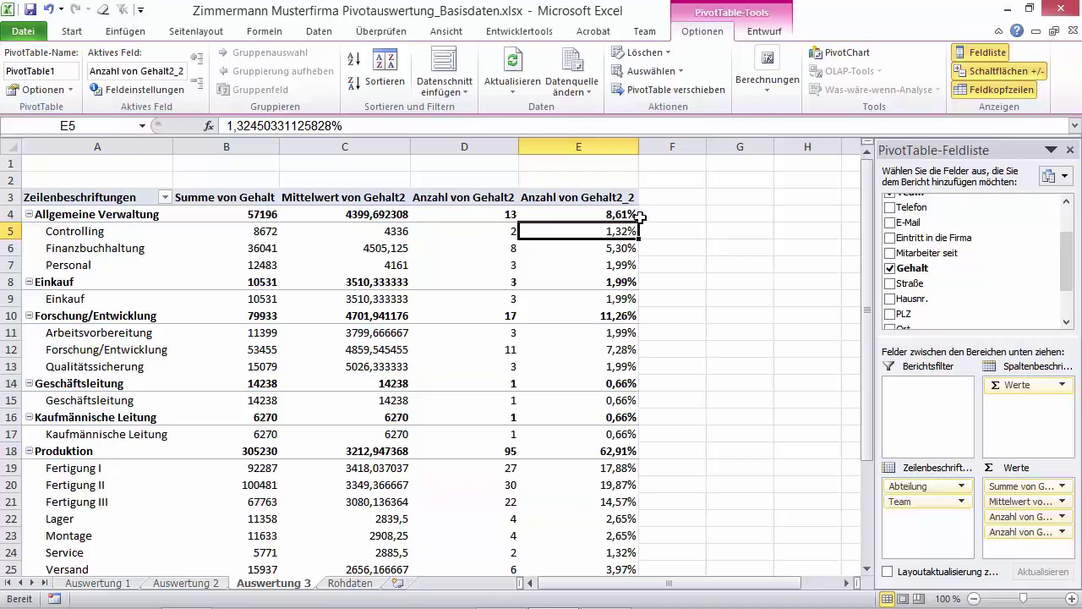
scroll(629, 302, "down", 2)
scroll(622, 317, "down", 4)
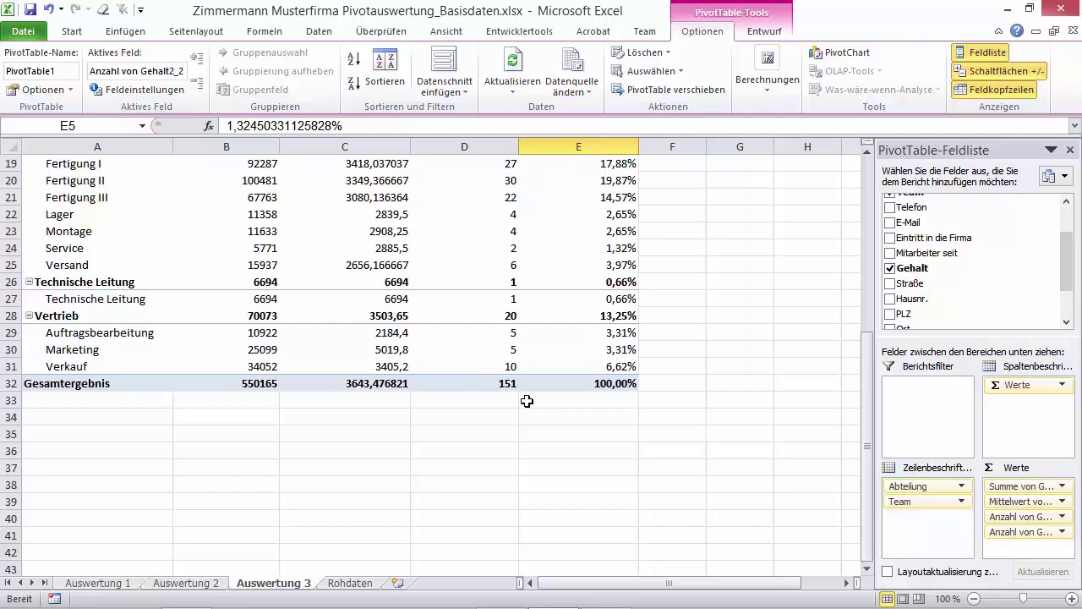
scroll(575, 330, "up", 6)
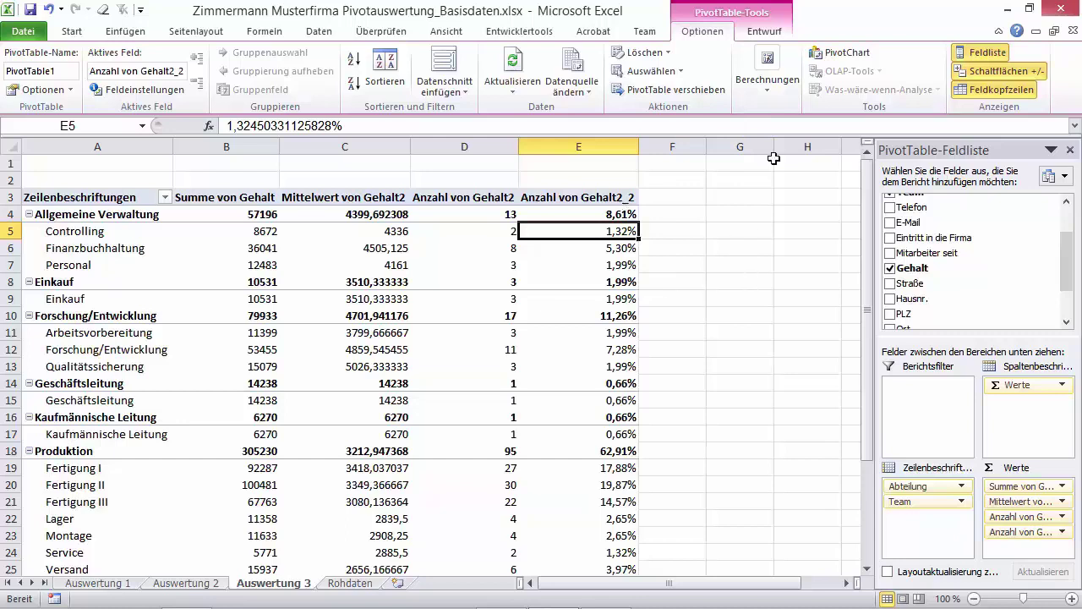
Show column E as percentage of Abteilung base item Allgemeine Verwaltung.
left_click(763, 93)
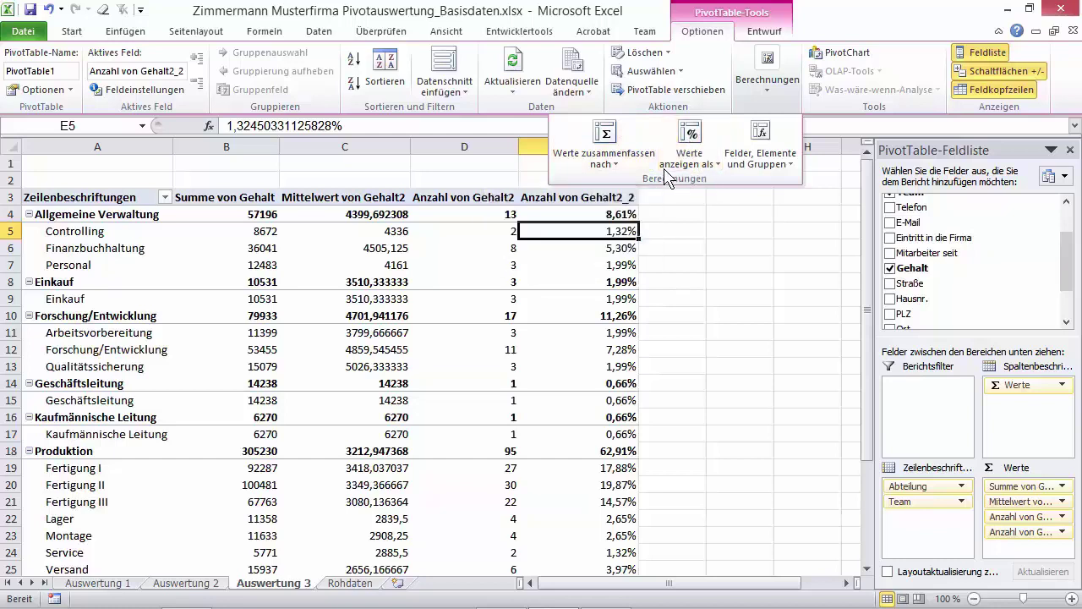
left_click(623, 155)
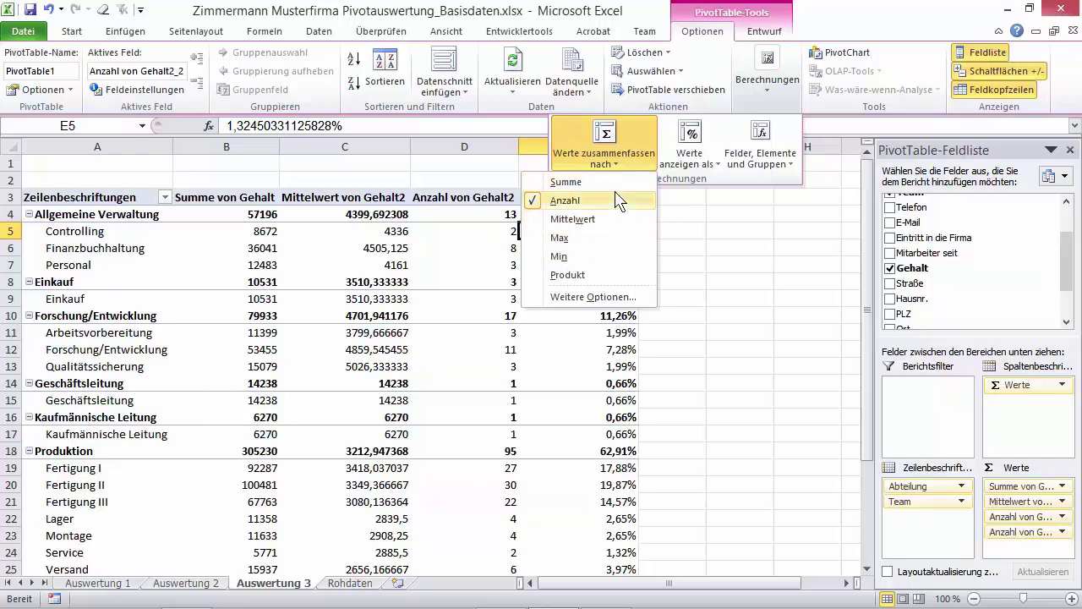
left_click(693, 169)
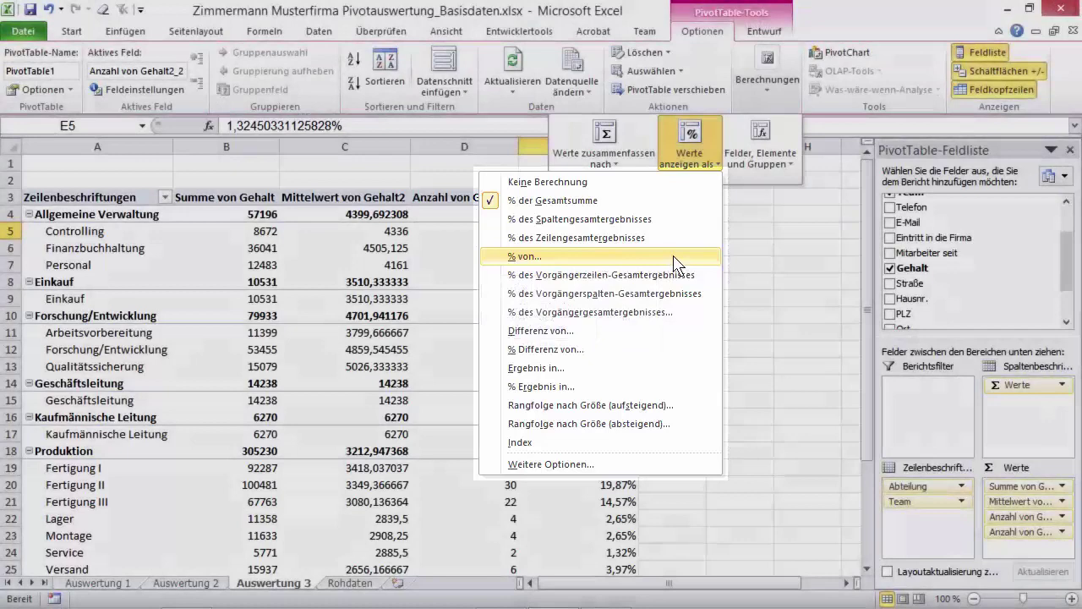
left_click(673, 257)
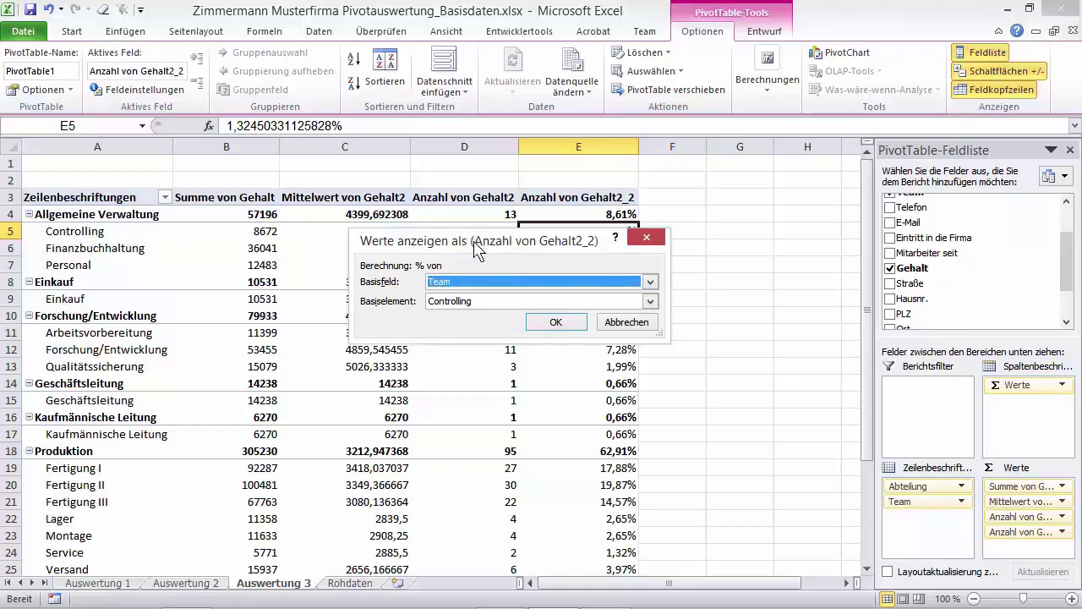
left_click_drag(478, 249, 454, 341)
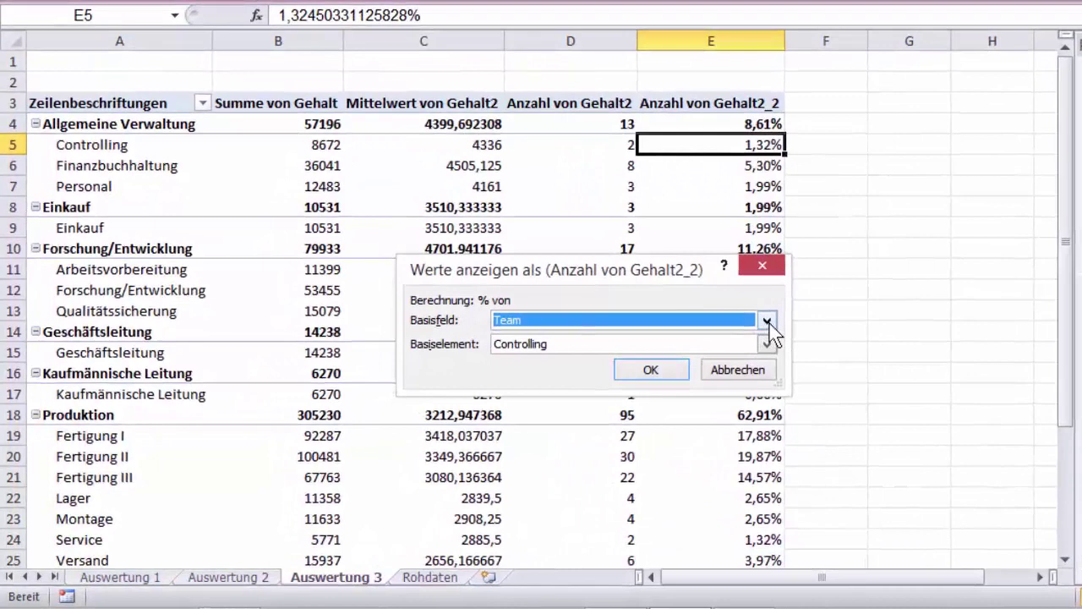
left_click(767, 323)
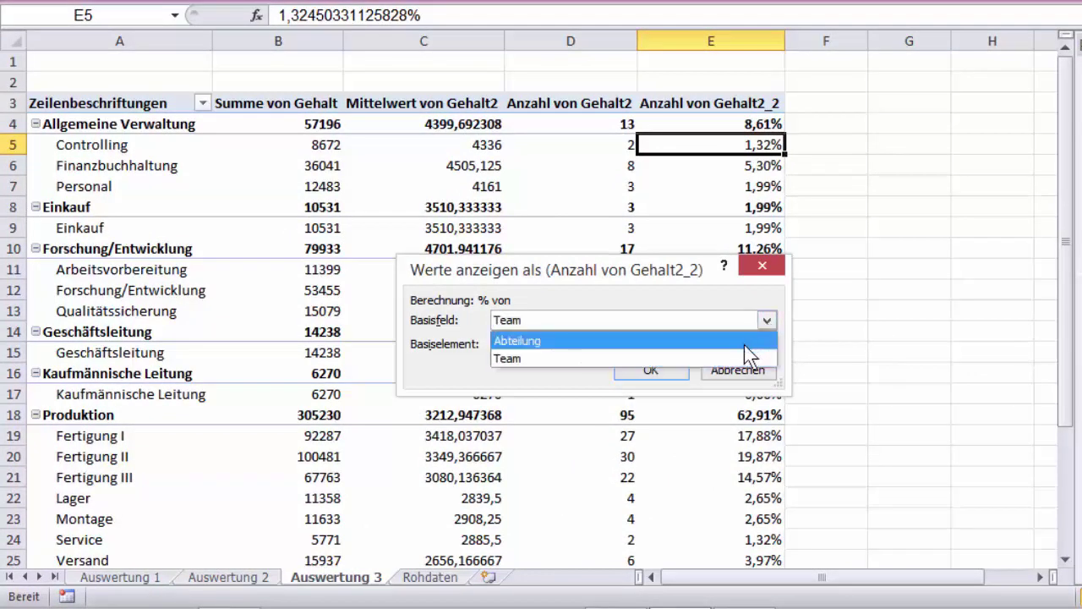
left_click(744, 343)
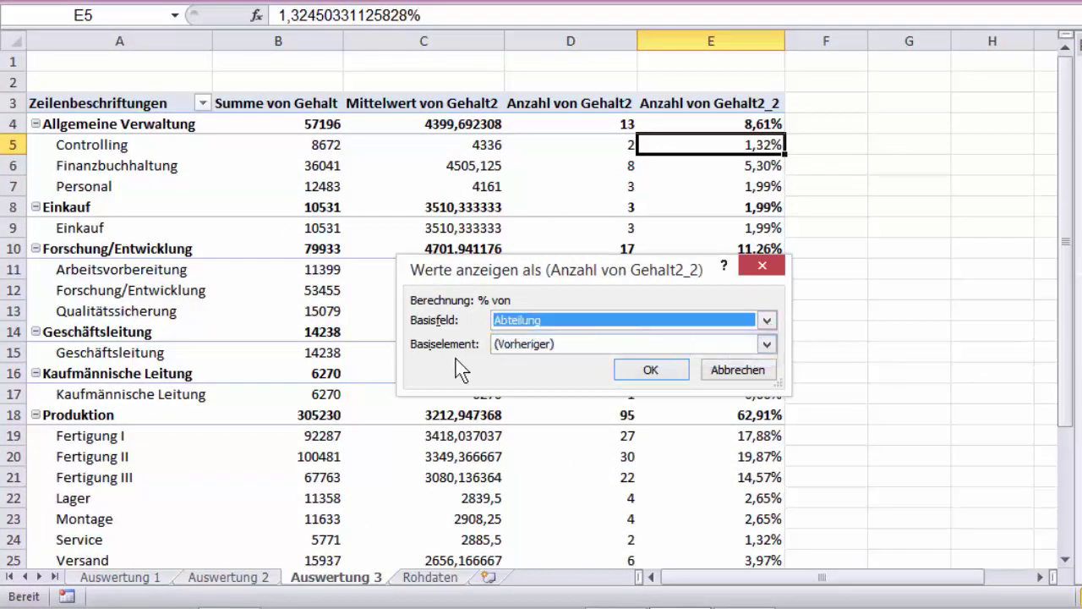
left_click(767, 343)
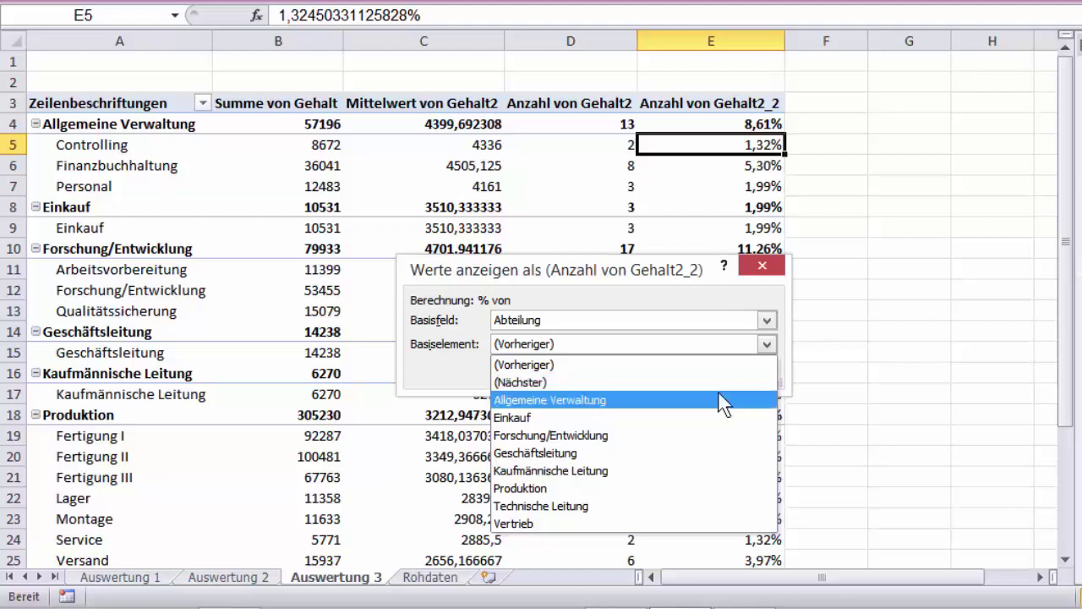
left_click(643, 400)
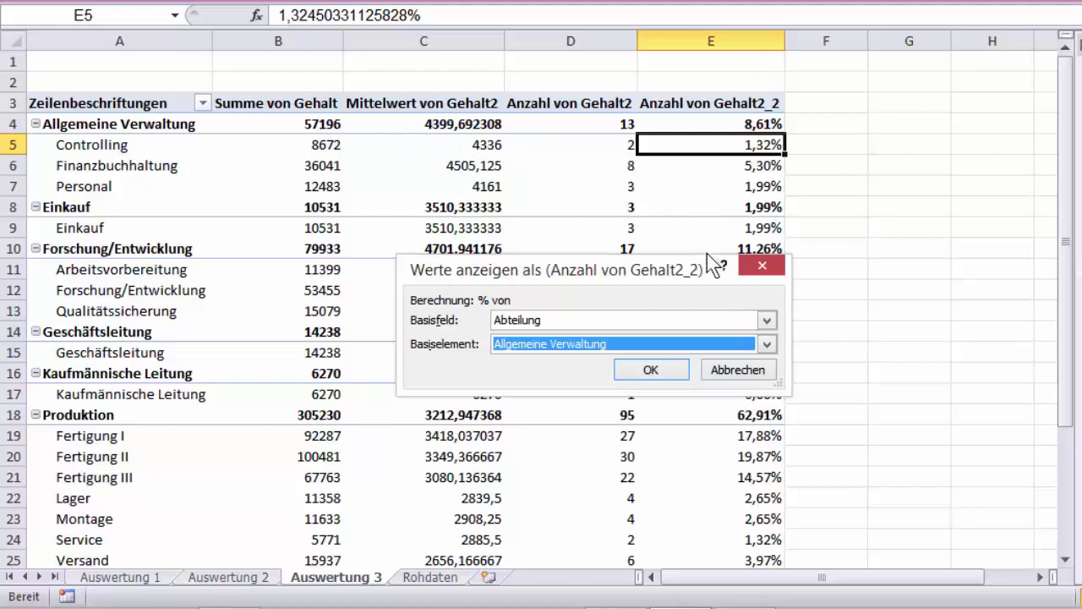
left_click(681, 376)
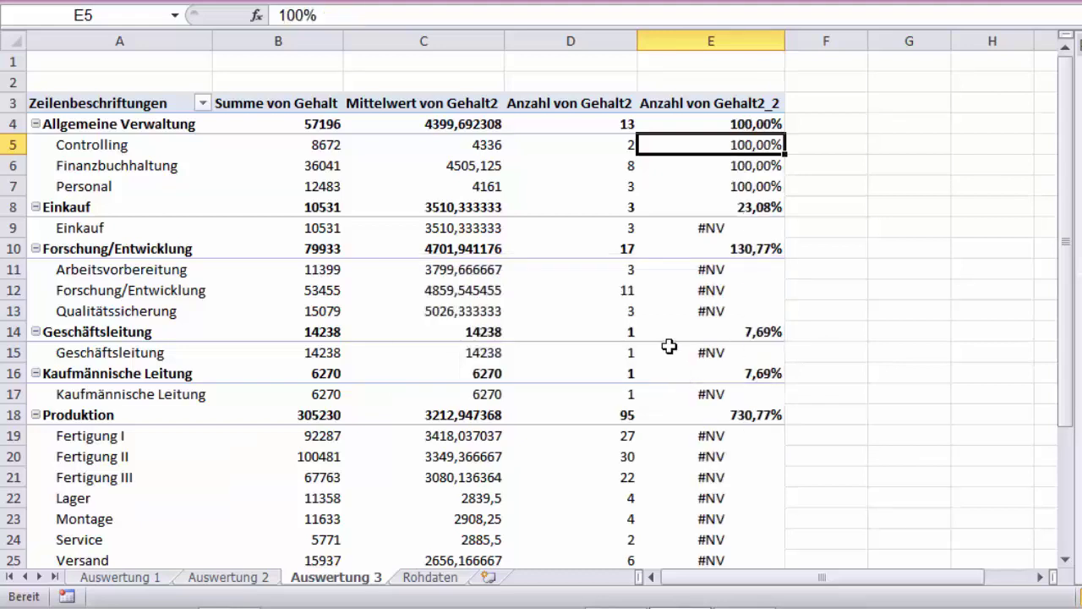
Inspect the resulting percentages in column E, including the #NV cells under Forschung/Entwicklung.
left_click(761, 120)
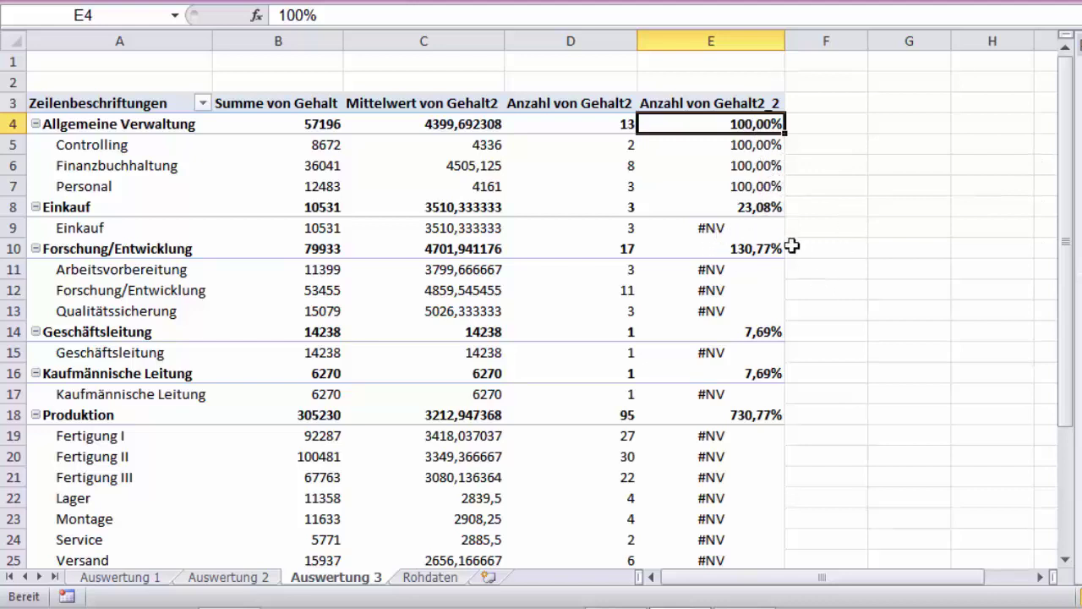
left_click(765, 210)
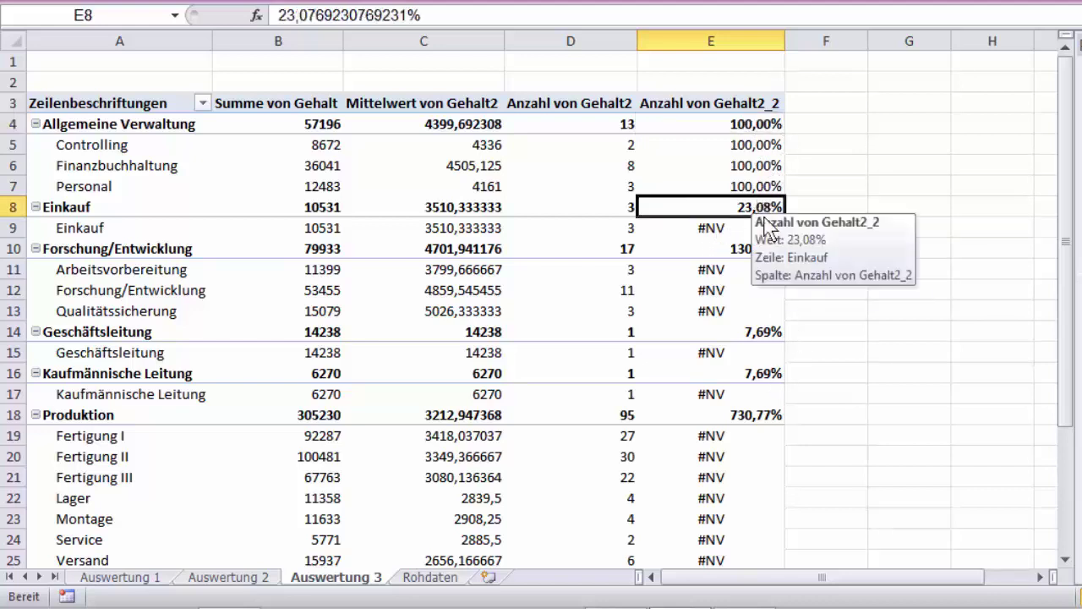
left_click(757, 249)
left_click(767, 335)
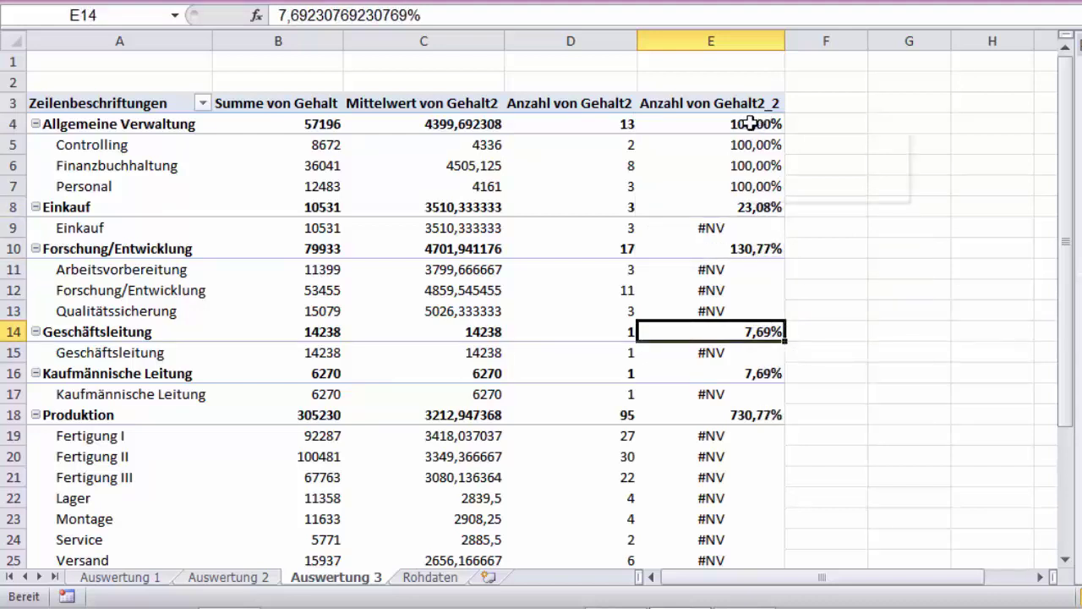
mouse_move(750, 124)
mouse_move(350, 250)
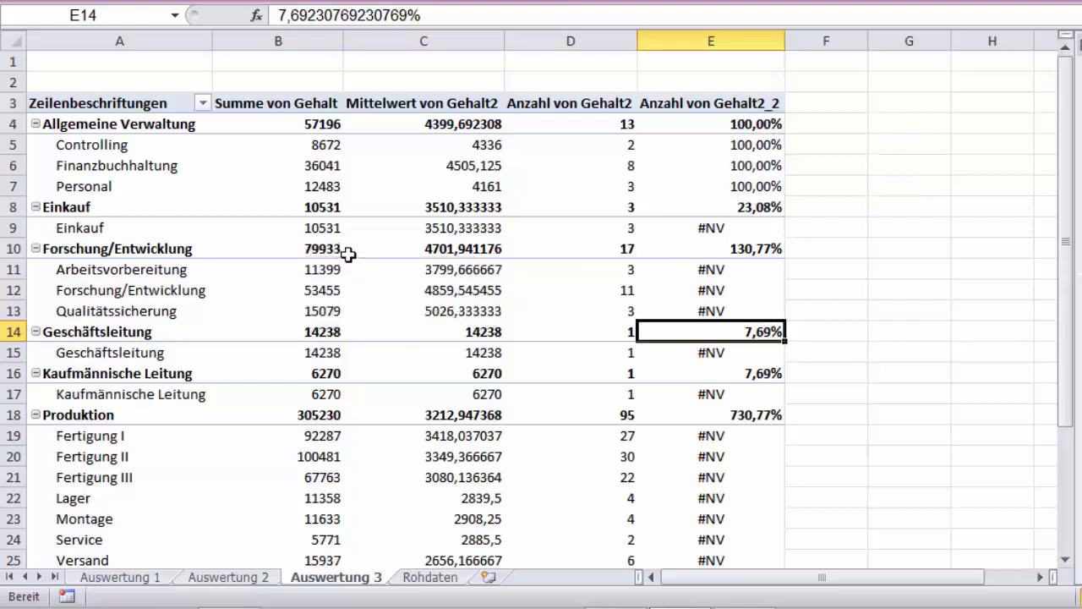
left_click(330, 249)
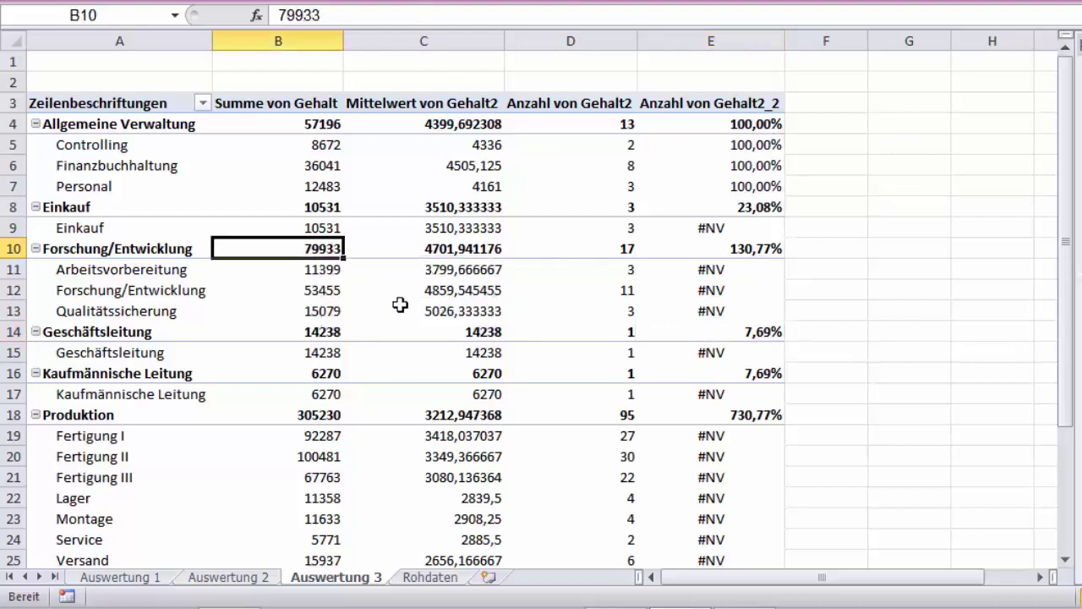
mouse_move(388, 289)
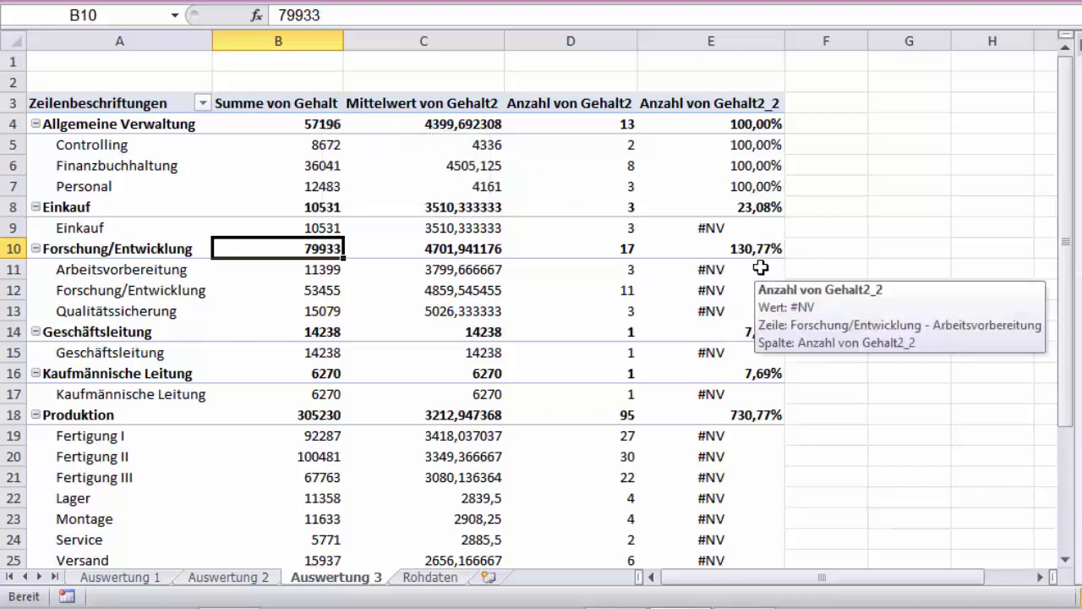
left_click_drag(735, 269, 736, 310)
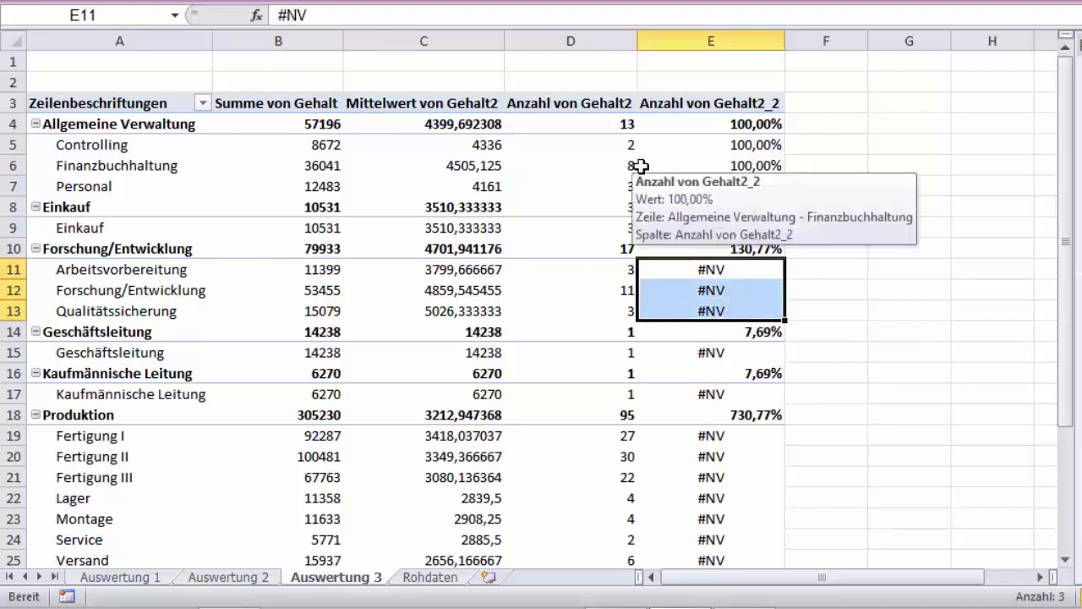
mouse_move(765, 274)
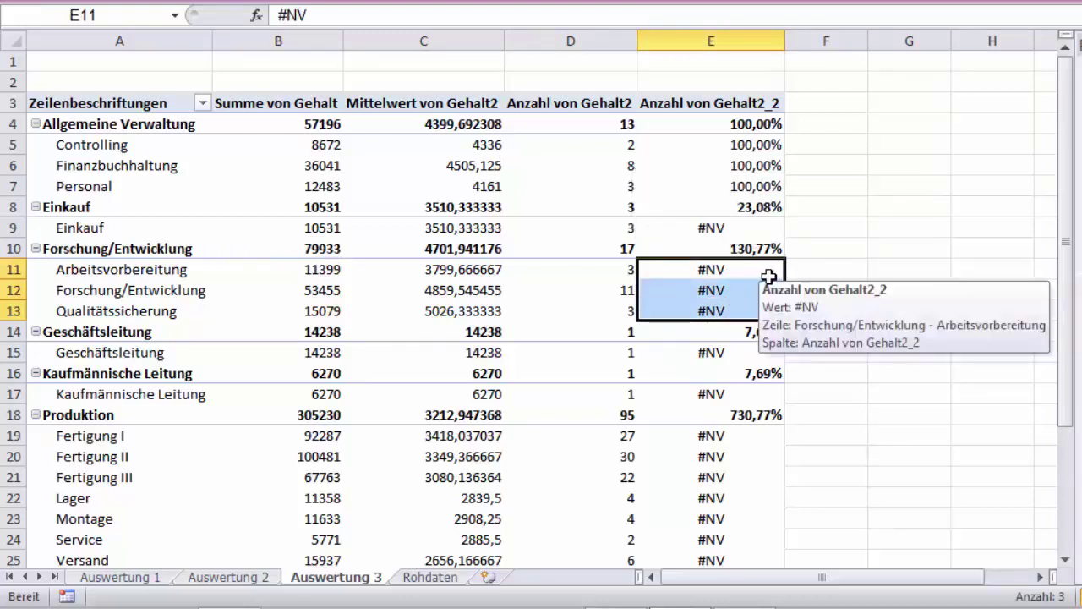
left_click(766, 272)
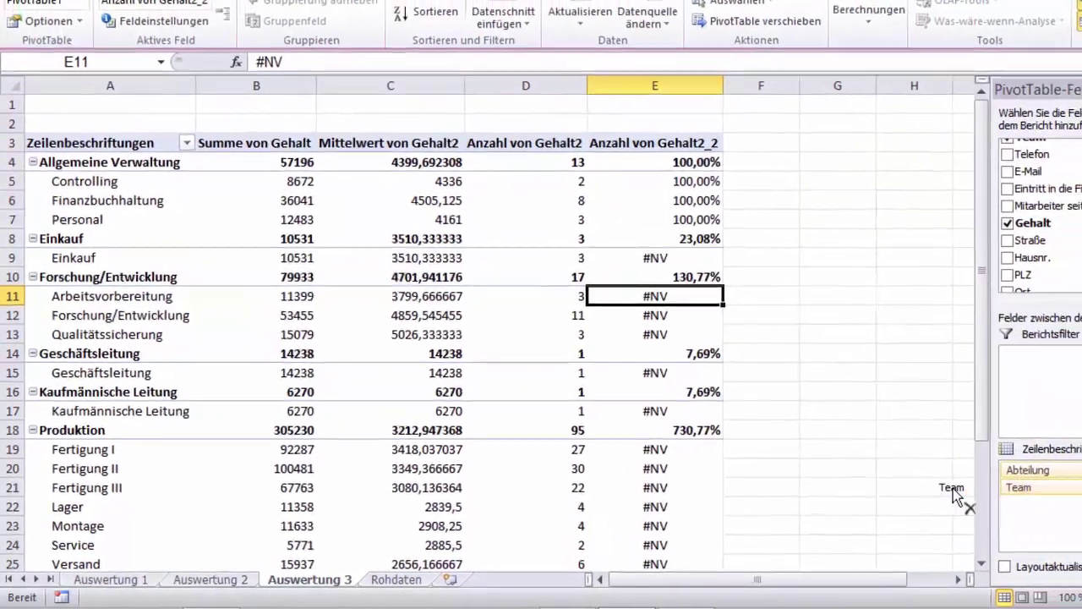
Collapse the whole Abteilung field so team rows are hidden.
left_click_drag(1048, 489, 946, 492)
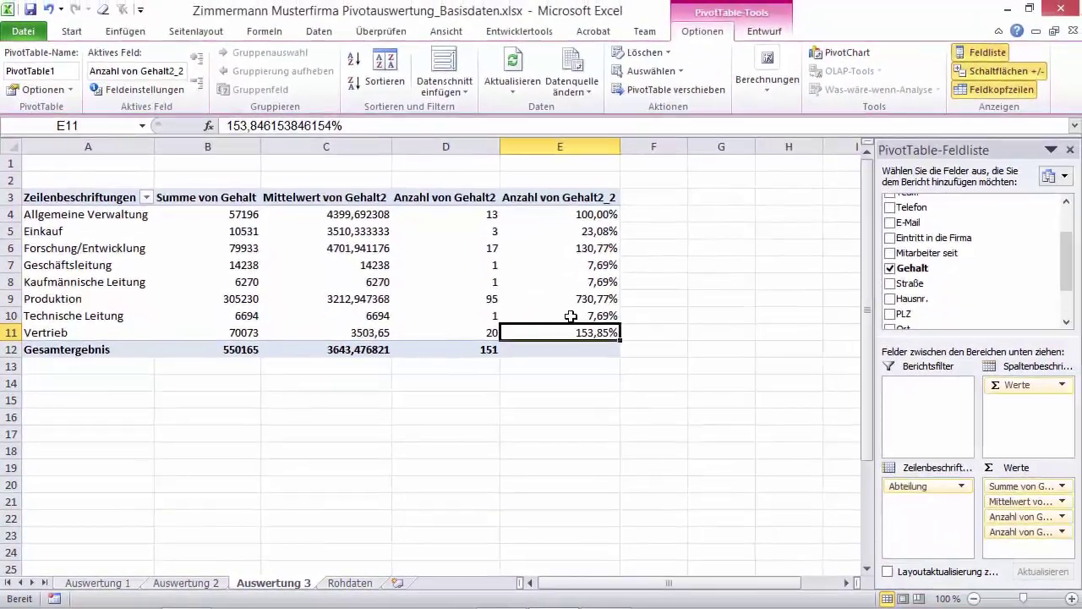
mouse_move(573, 355)
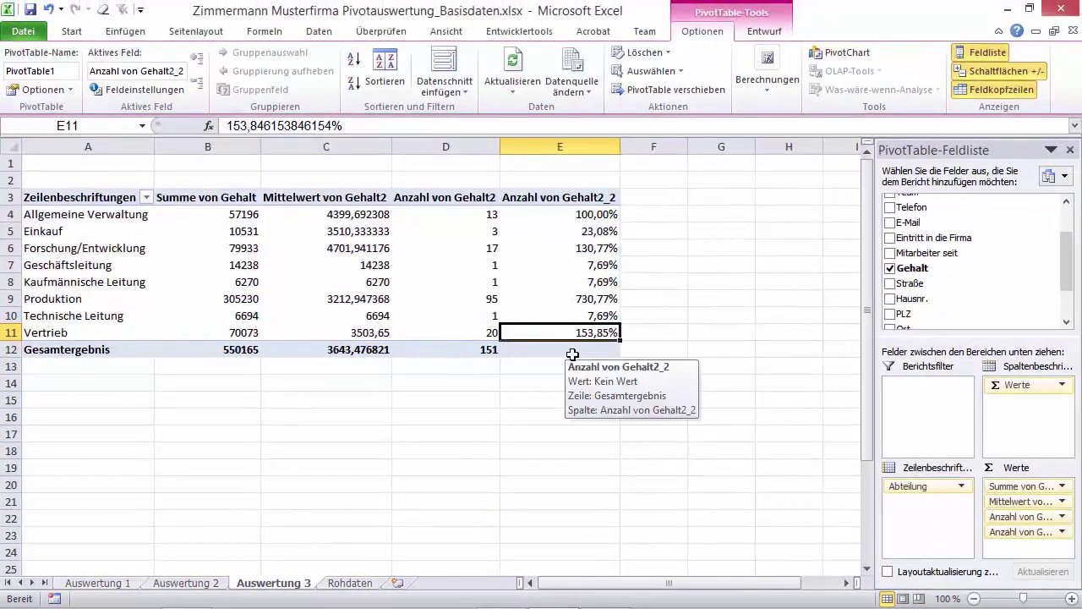
left_click(48, 10)
left_click(116, 216)
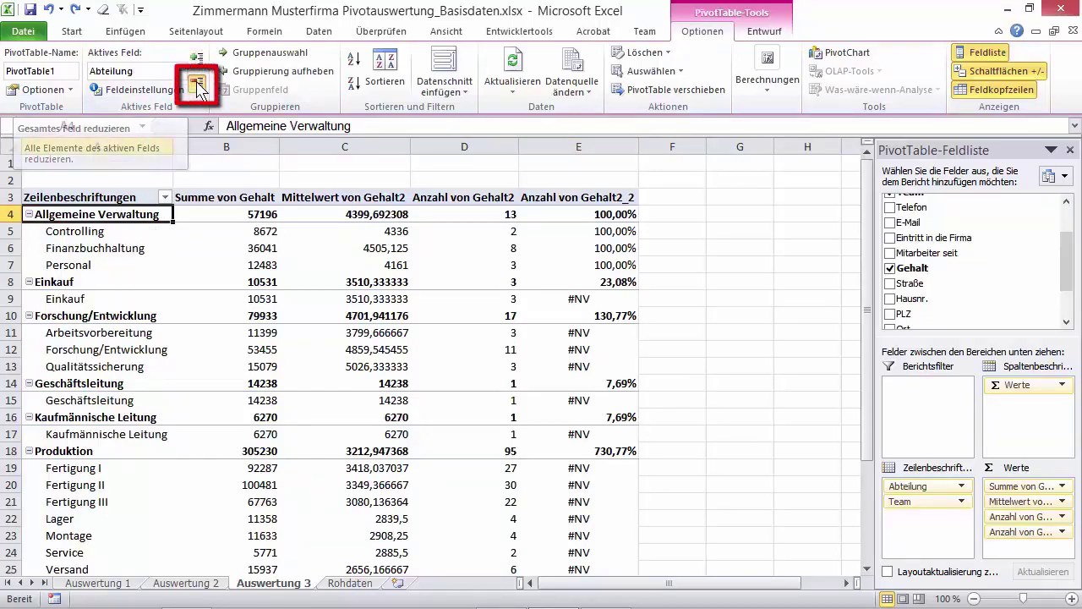
left_click(197, 86)
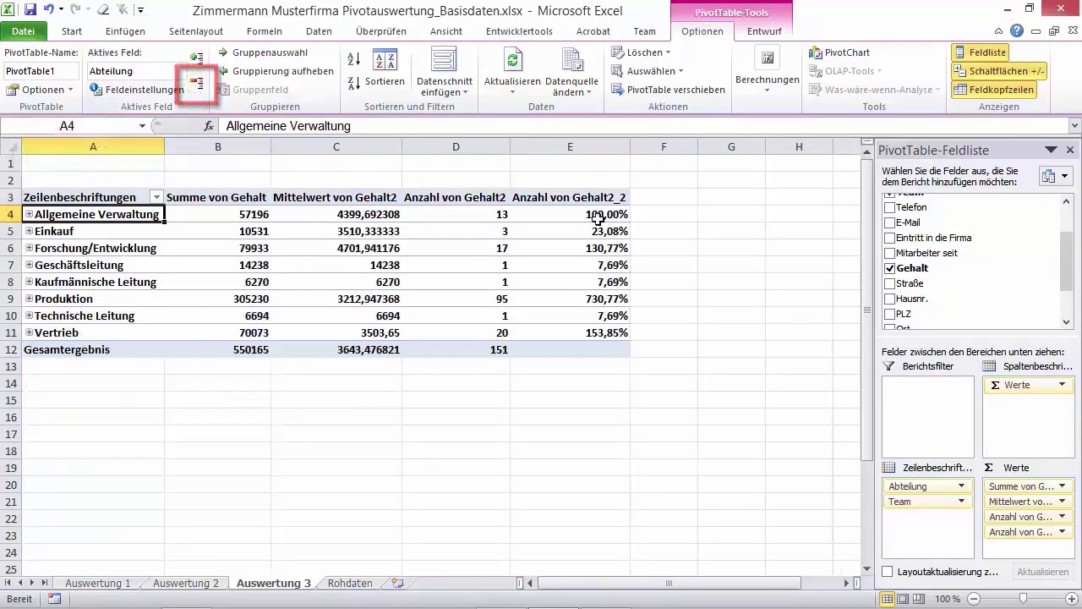
Select the Allgemeine Verwaltung value in column E and check the calculation options.
mouse_move(535, 357)
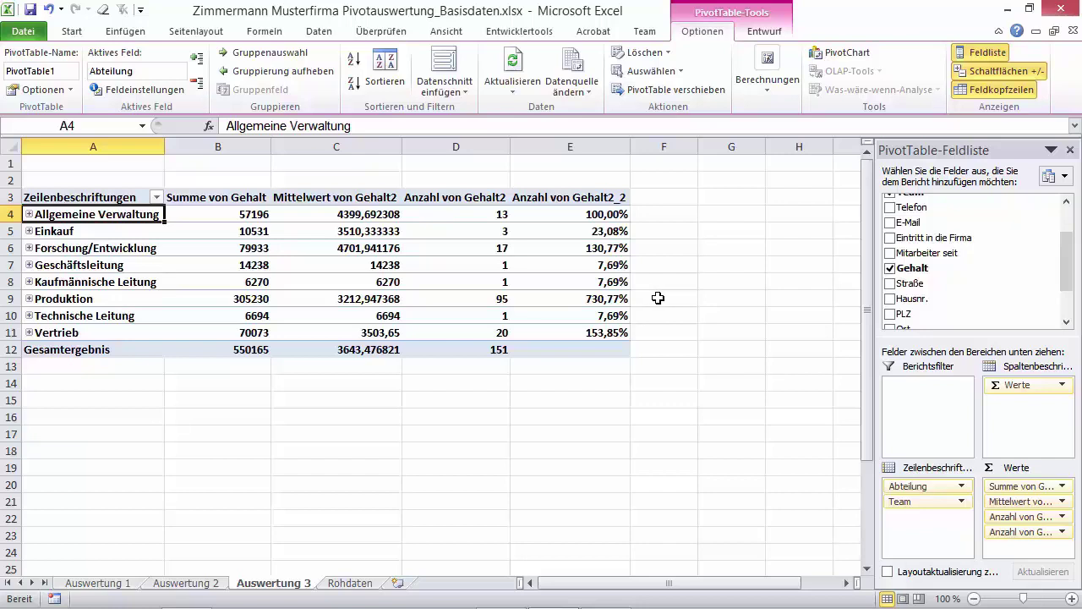
left_click(609, 214)
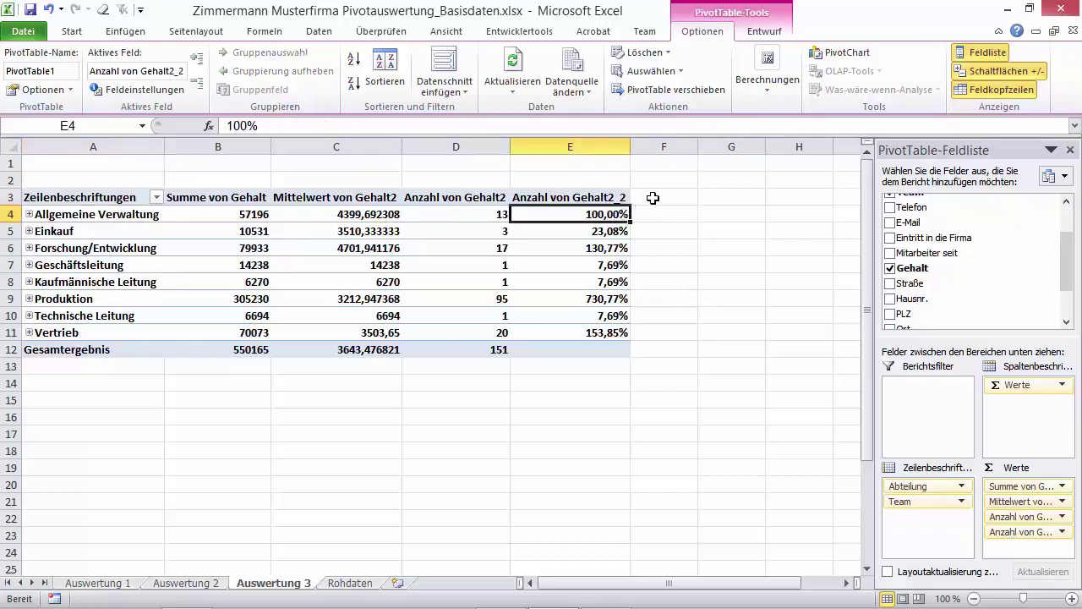
left_click(774, 88)
left_click(775, 88)
Change column E's summary function from Anzahl back to Summe.
left_click(776, 81)
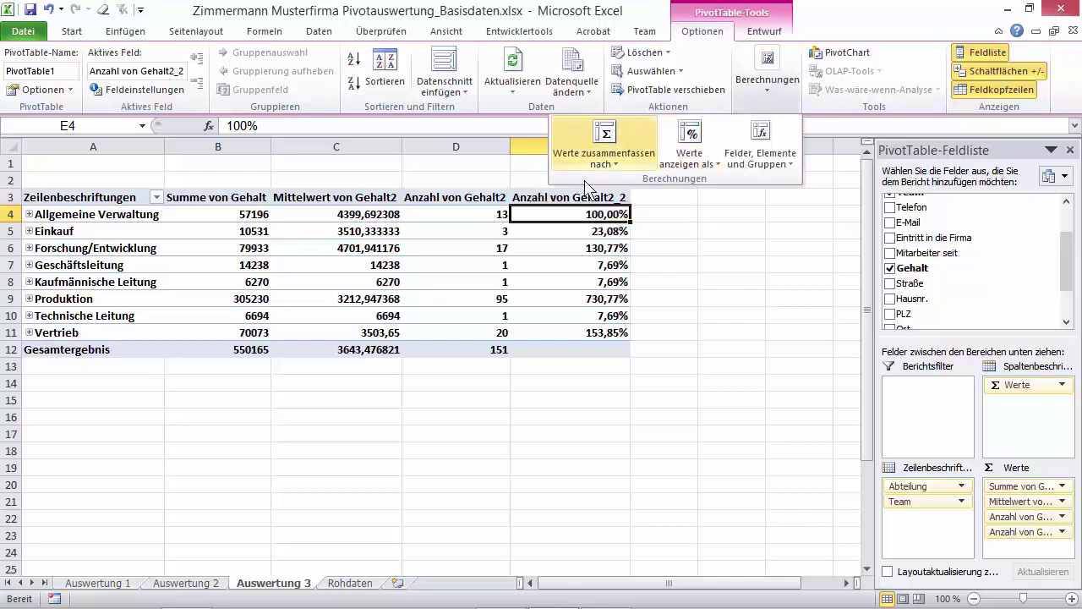
left_click(614, 157)
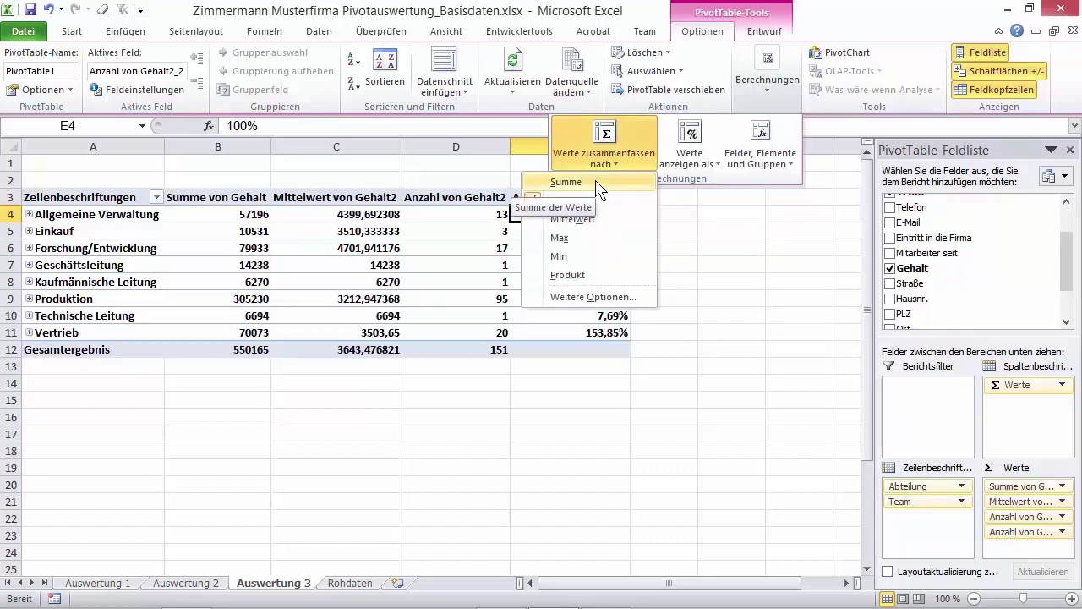
left_click(598, 184)
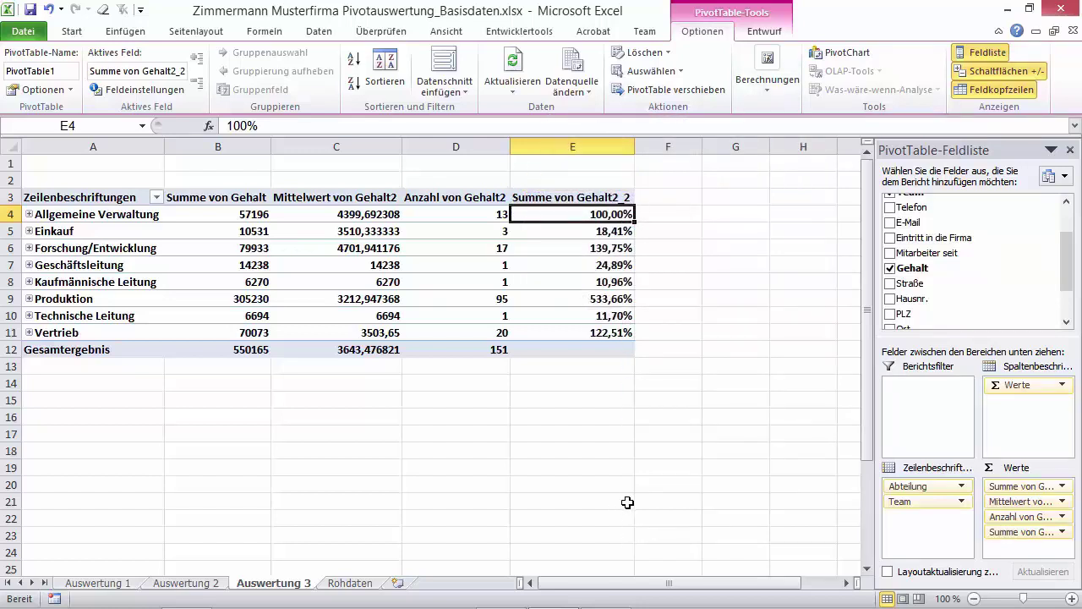
Show column E as Differenz von Allgemeine Verwaltung and select the Produktion value.
left_click(763, 84)
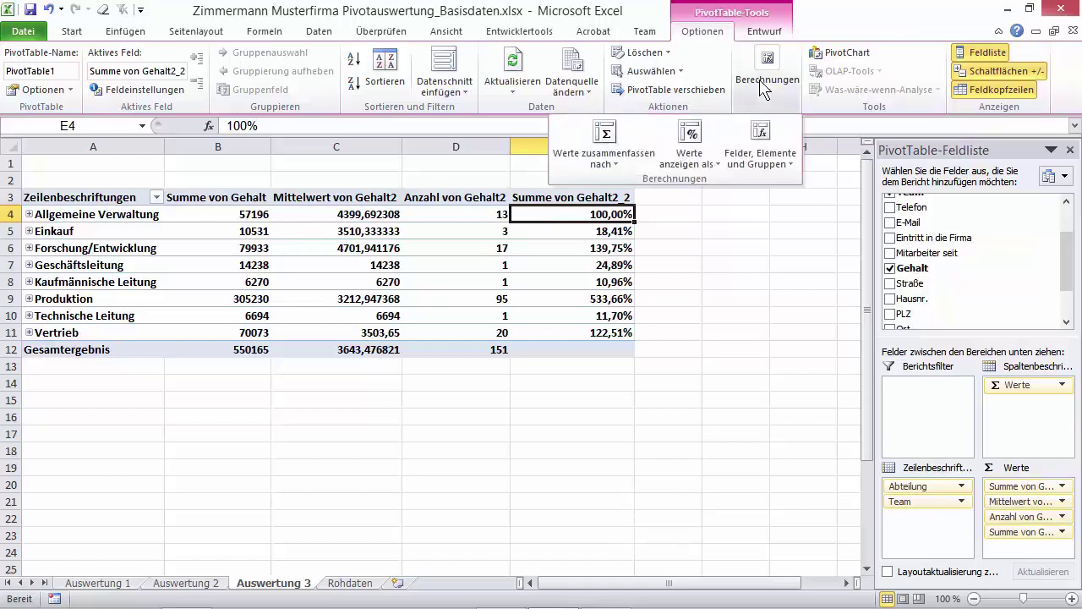
left_click(705, 154)
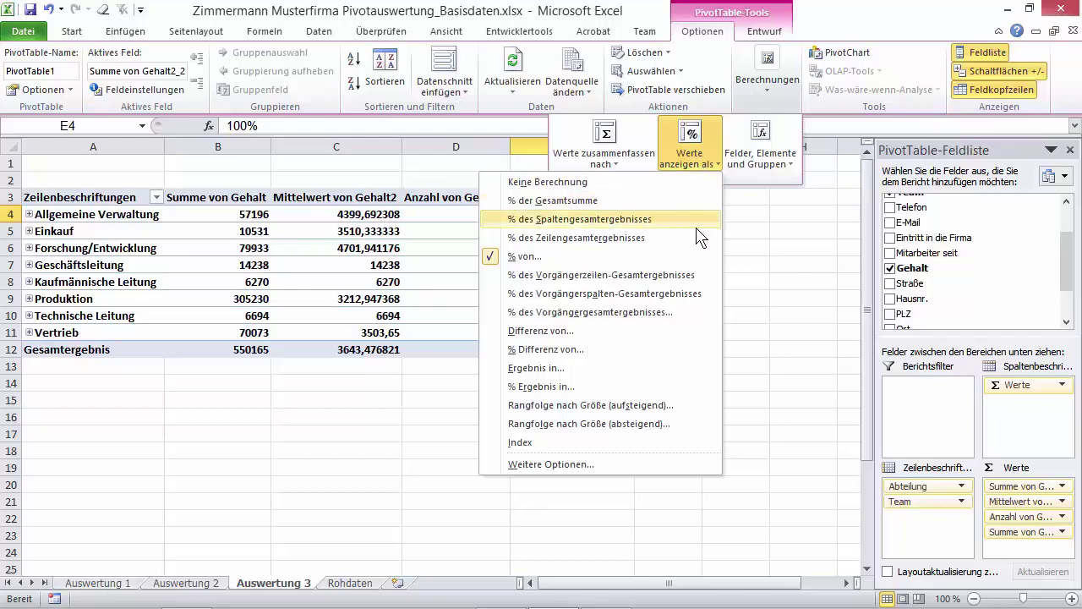
left_click(627, 332)
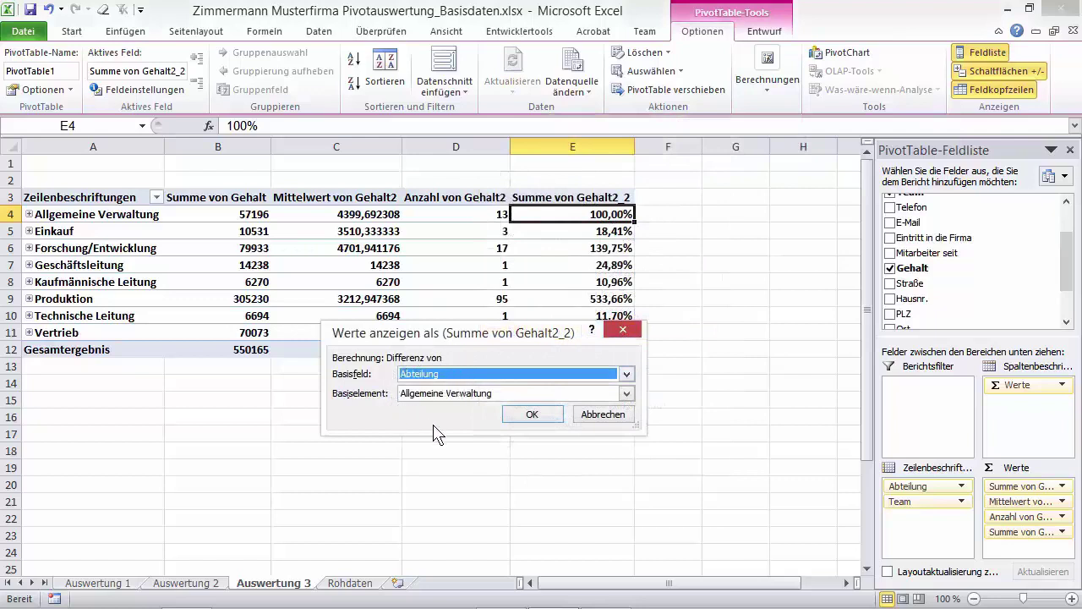
left_click(544, 415)
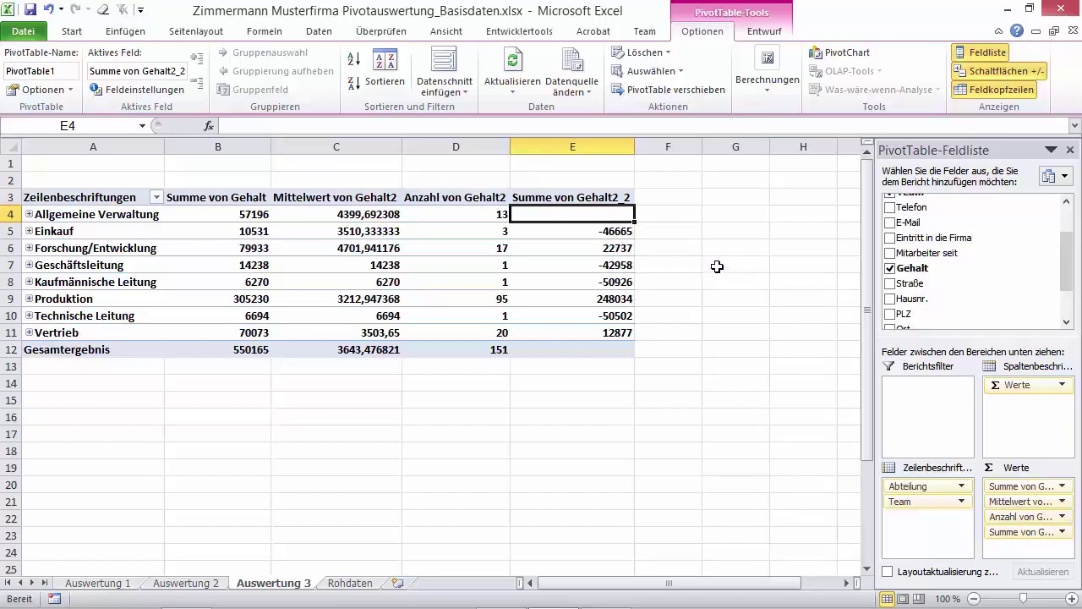
left_click(615, 301)
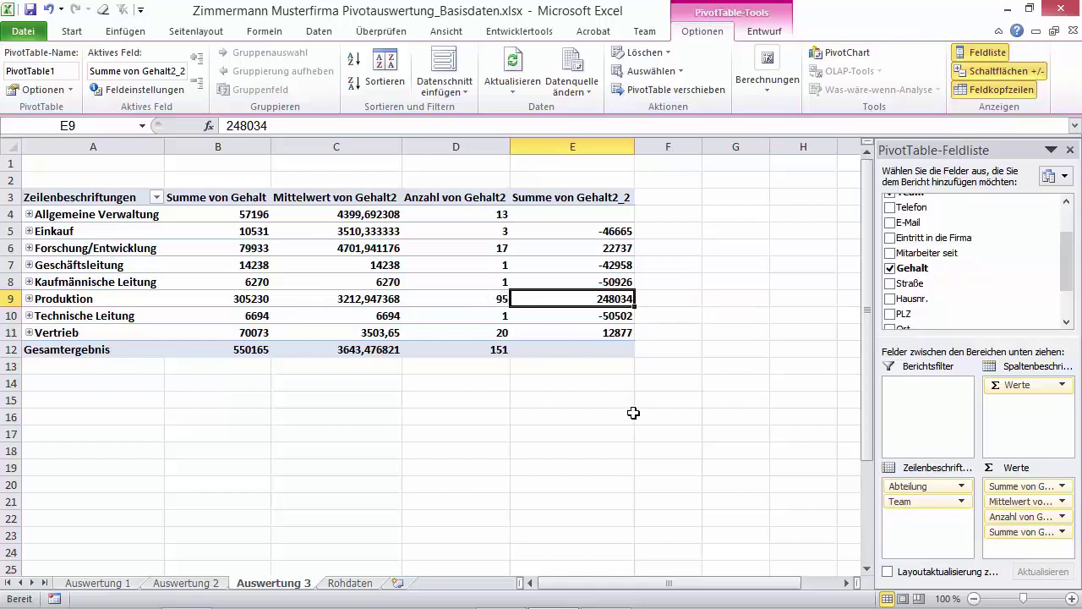
Summarize the last pivot column by Anzahl (count) instead of Summe.
left_click(767, 80)
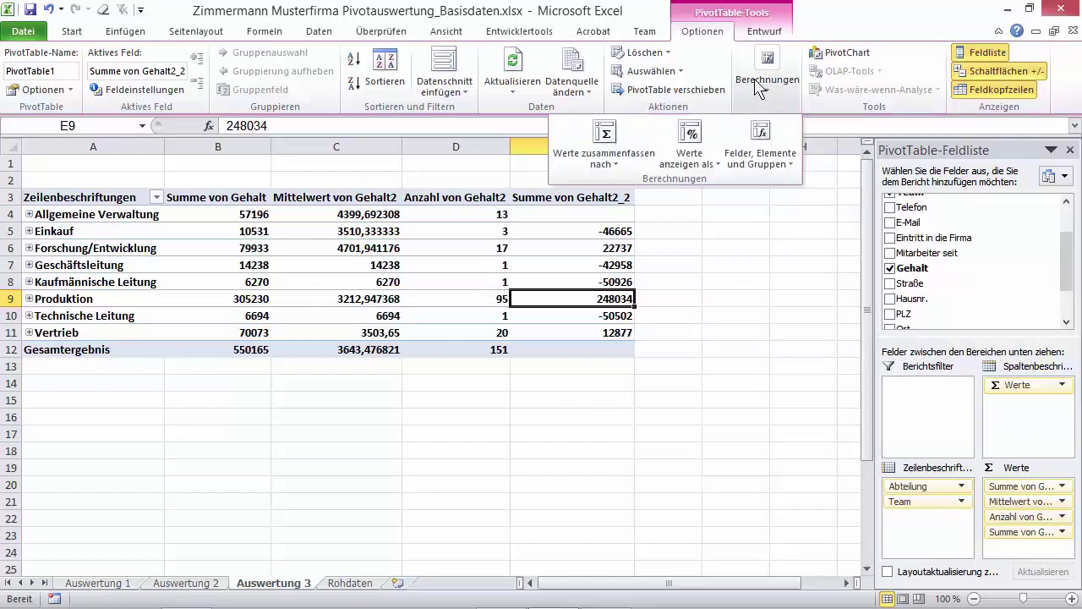
left_click(632, 140)
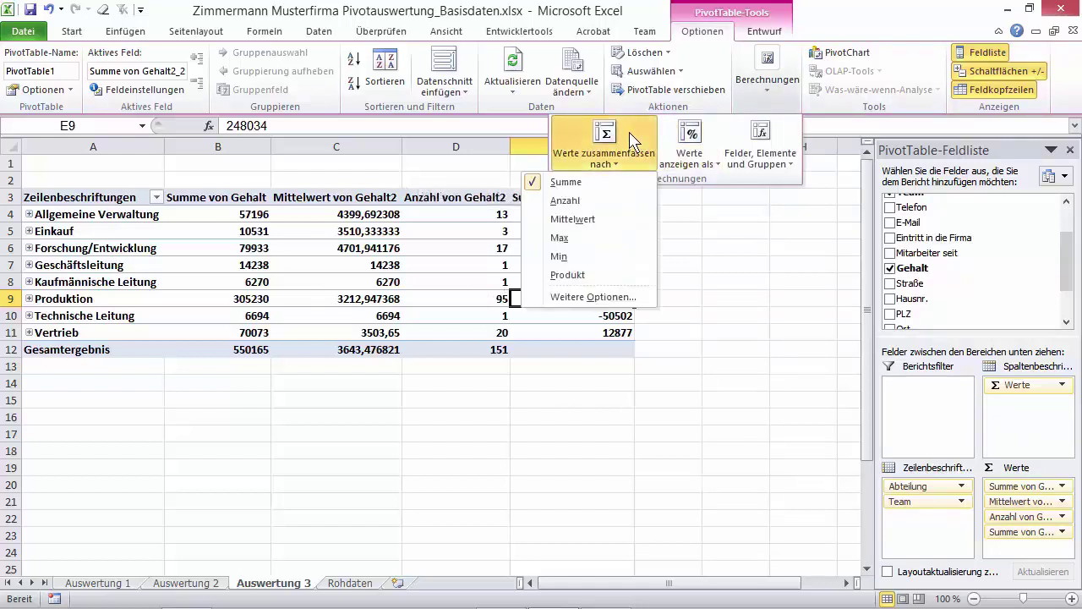
left_click(618, 201)
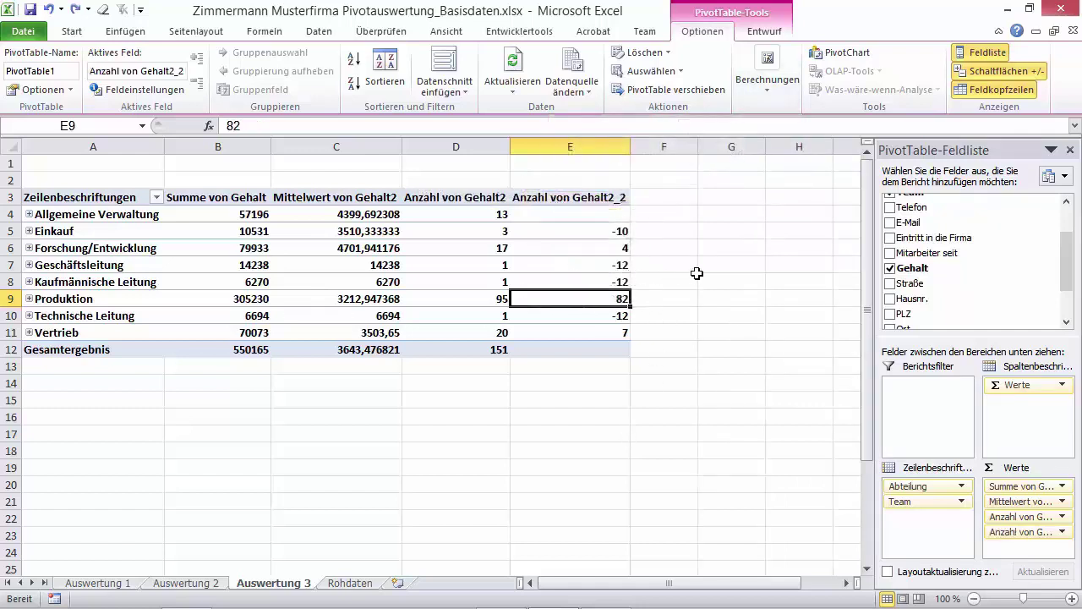
Show the counts as % Differenz von, with Allgemeine Verwaltung as the base item.
left_click(768, 80)
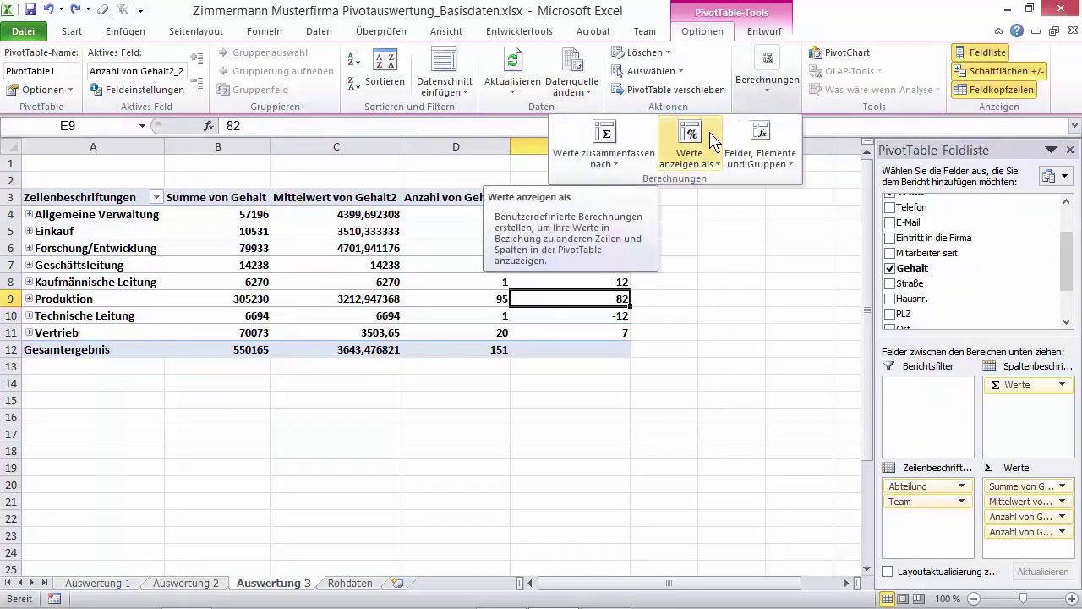
left_click(690, 151)
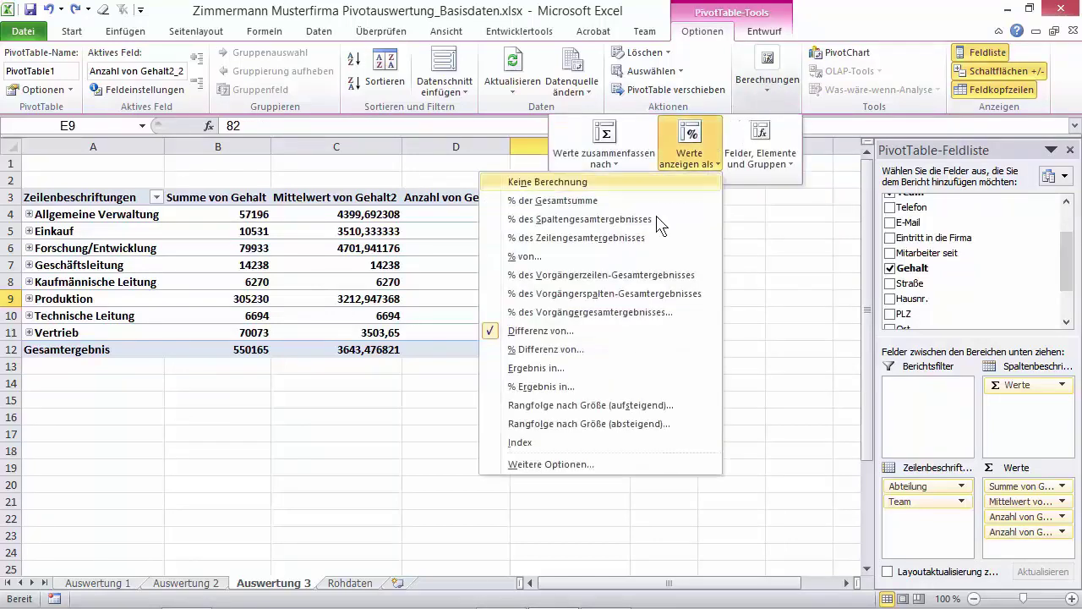
left_click(615, 360)
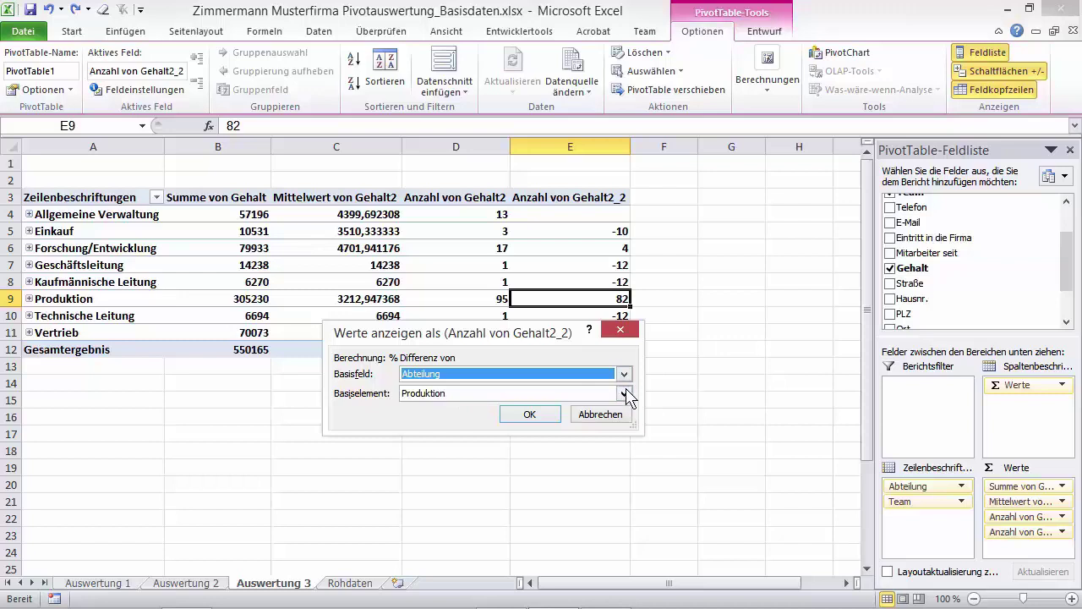
left_click(625, 394)
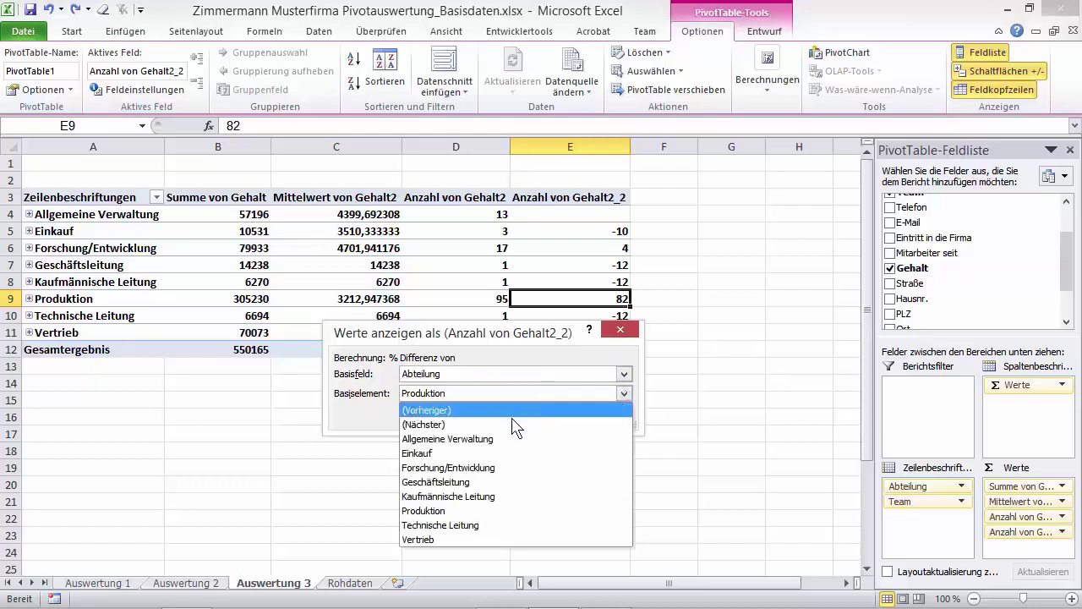
left_click(488, 440)
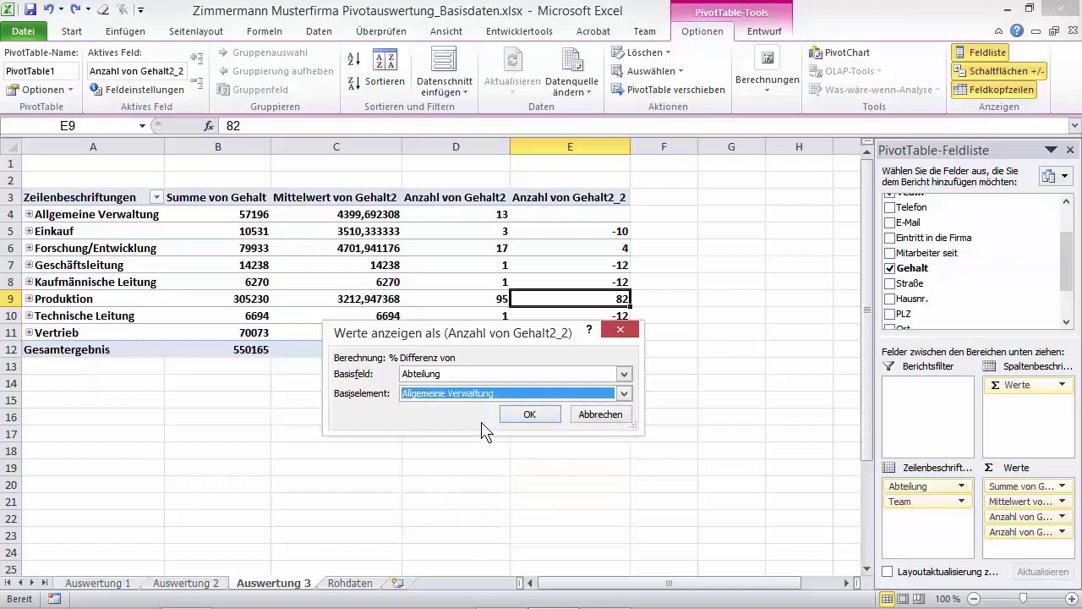
left_click(545, 417)
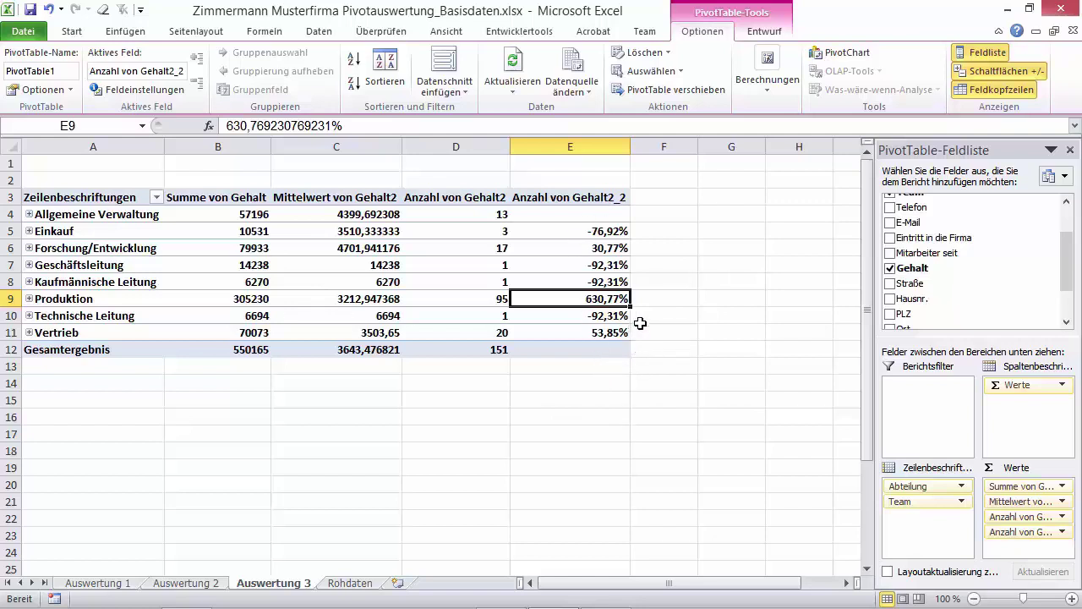
left_click(777, 88)
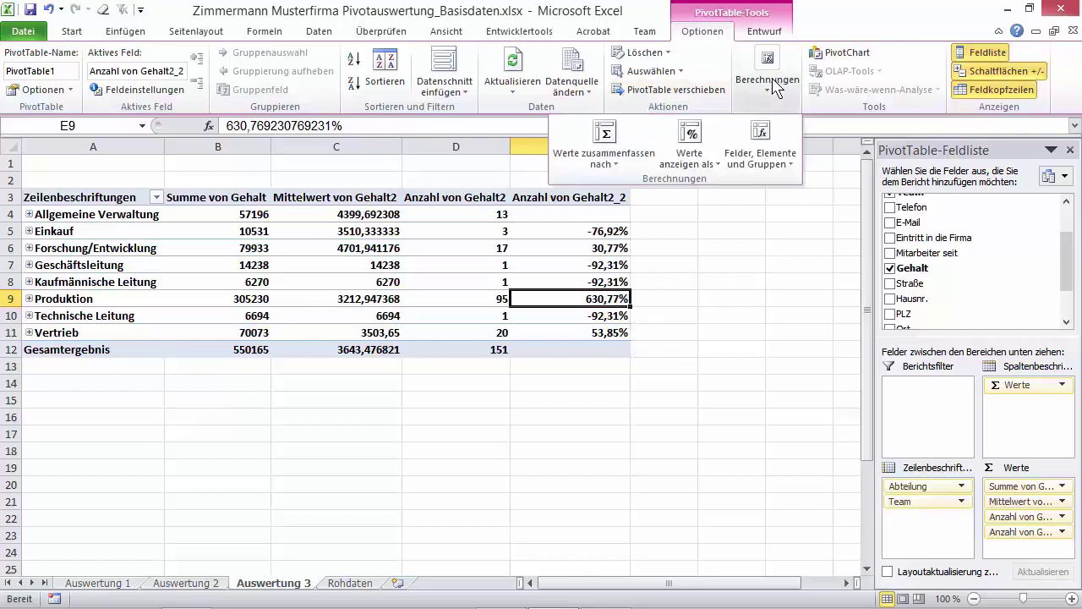
Change the last column's summary from Anzahl back to Summe of salaries (Summe von Gehalt2_2).
left_click(632, 148)
left_click(598, 183)
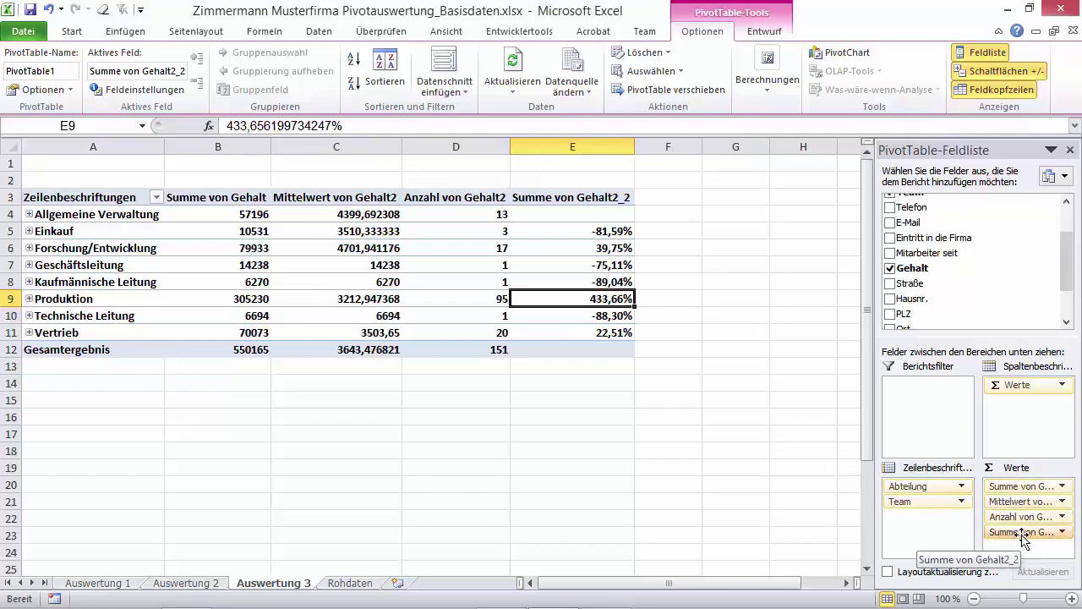
left_click(1023, 533)
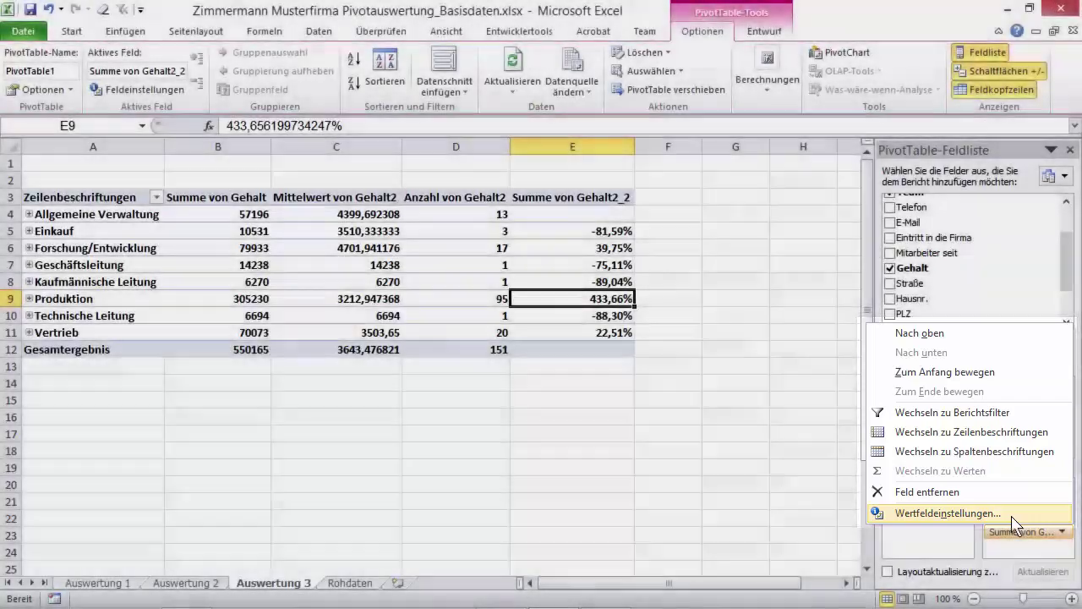
Rename the value field to '%ualer Anteil' and show it as % des Gesamtergebnisses.
left_click(1013, 516)
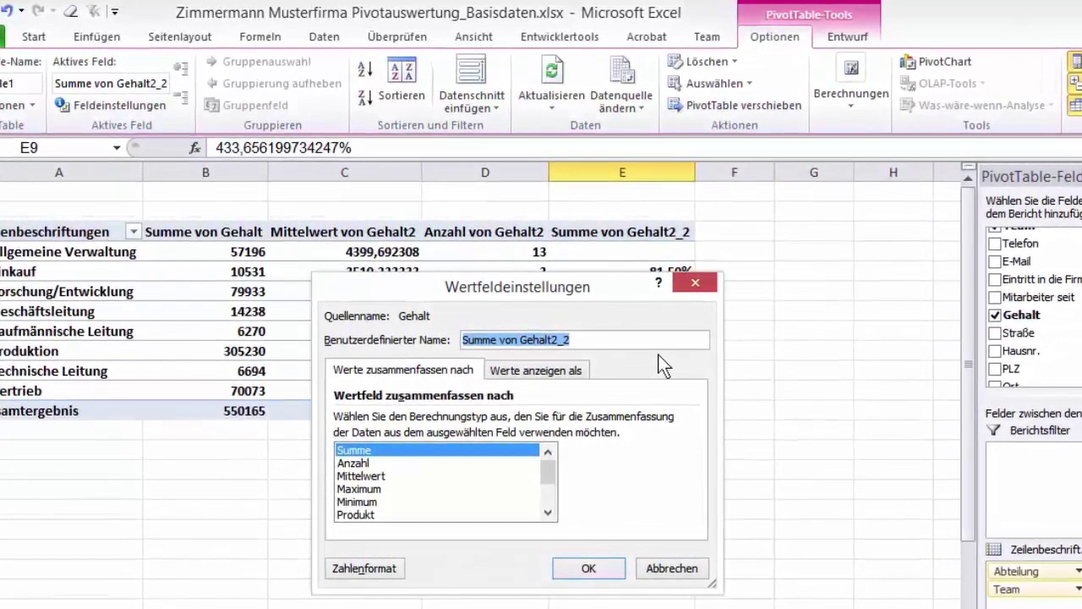
type("%")
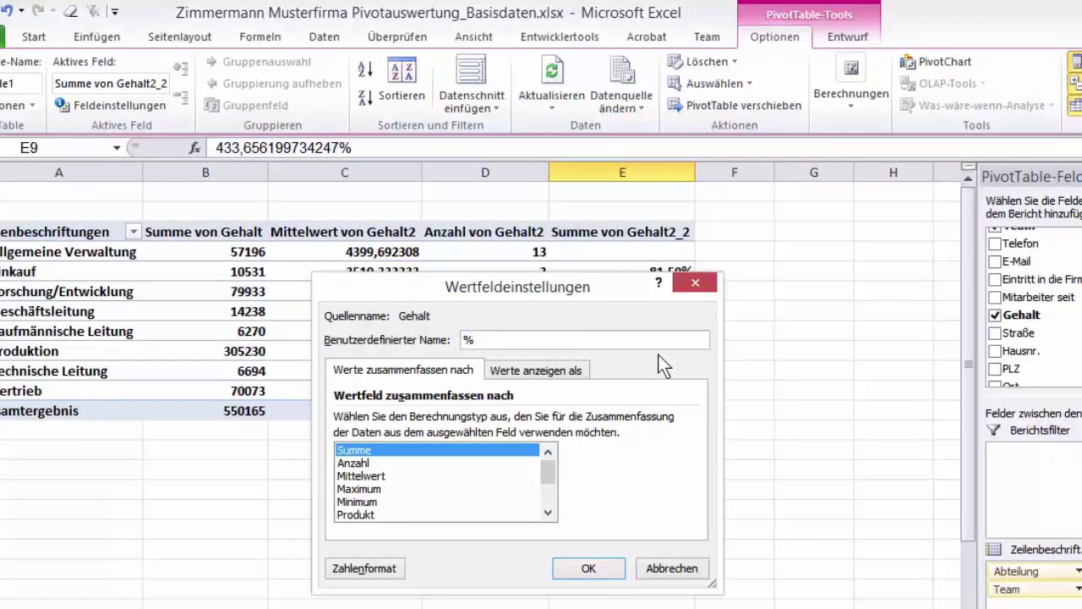
type("ualer ")
type("Anteil")
left_click(551, 369)
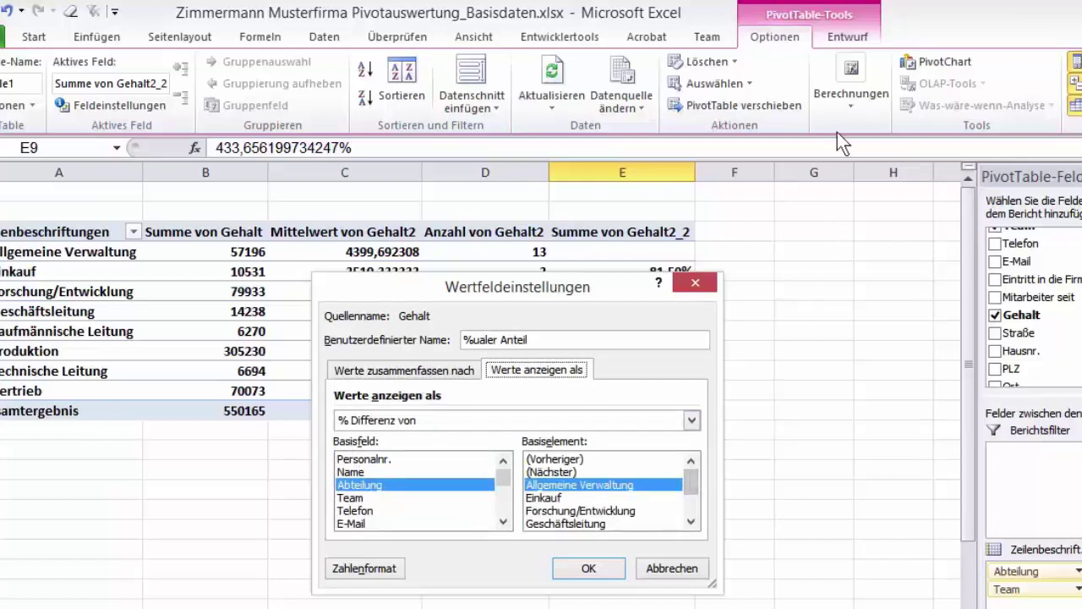
left_click(694, 421)
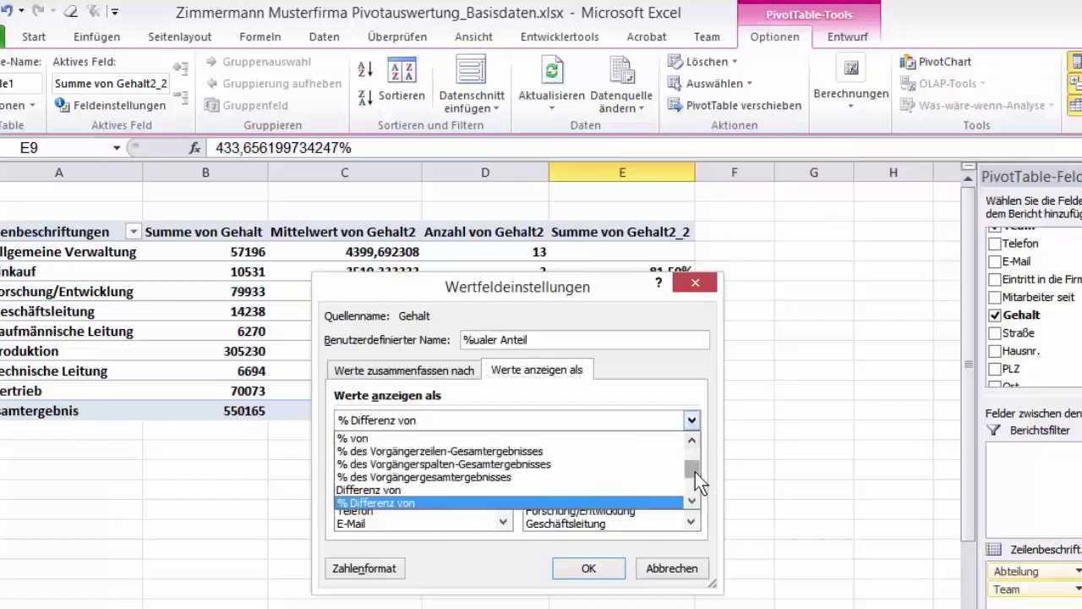
mouse_move(695, 471)
left_mouse_down()
mouse_move(696, 456)
mouse_move(694, 493)
mouse_move(697, 449)
left_mouse_up()
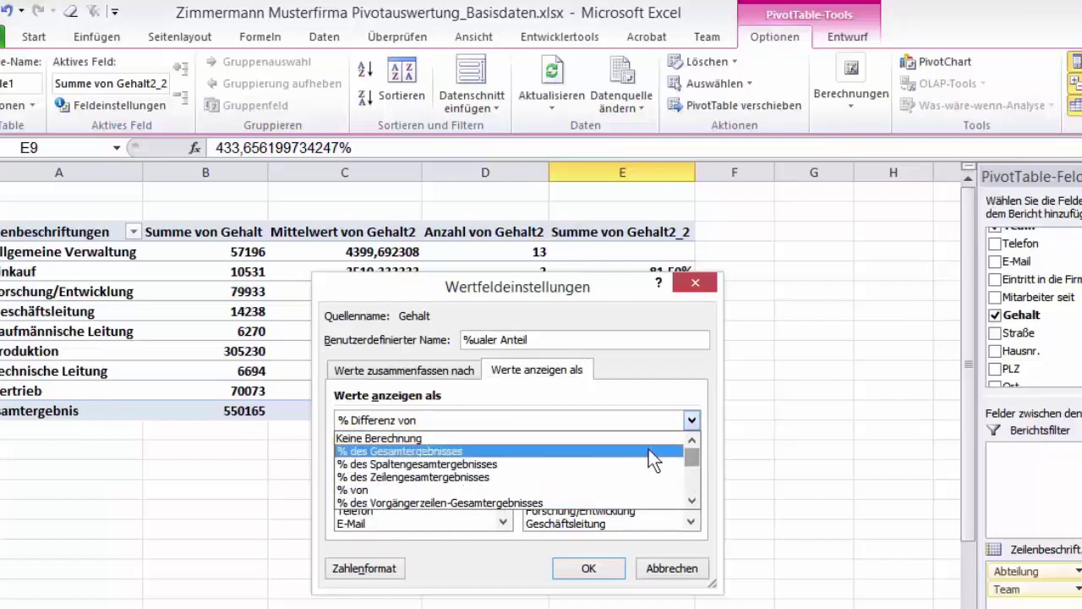
left_click(415, 451)
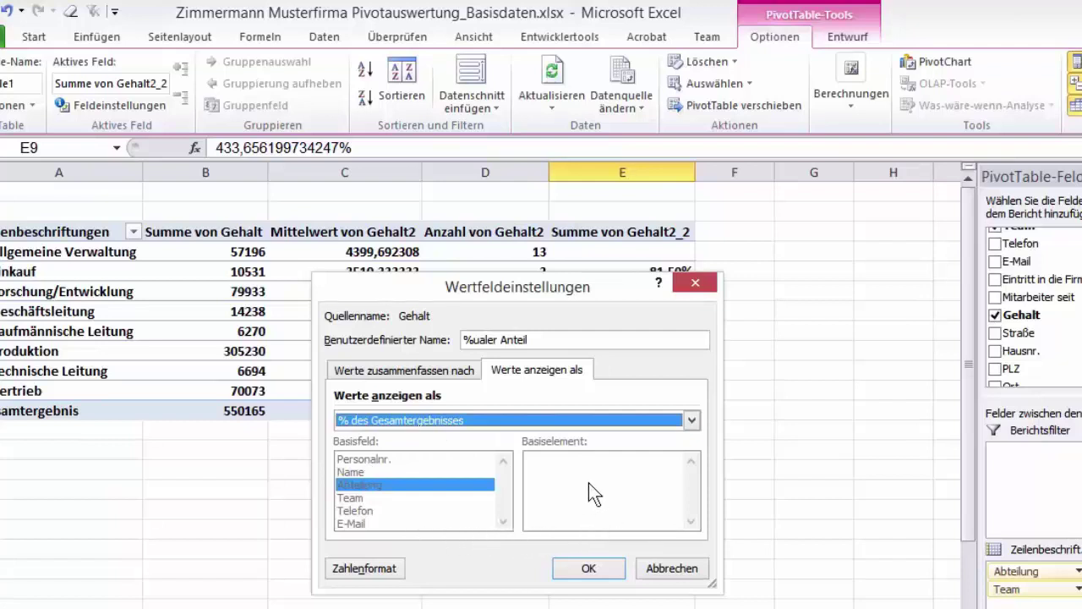
left_click(589, 569)
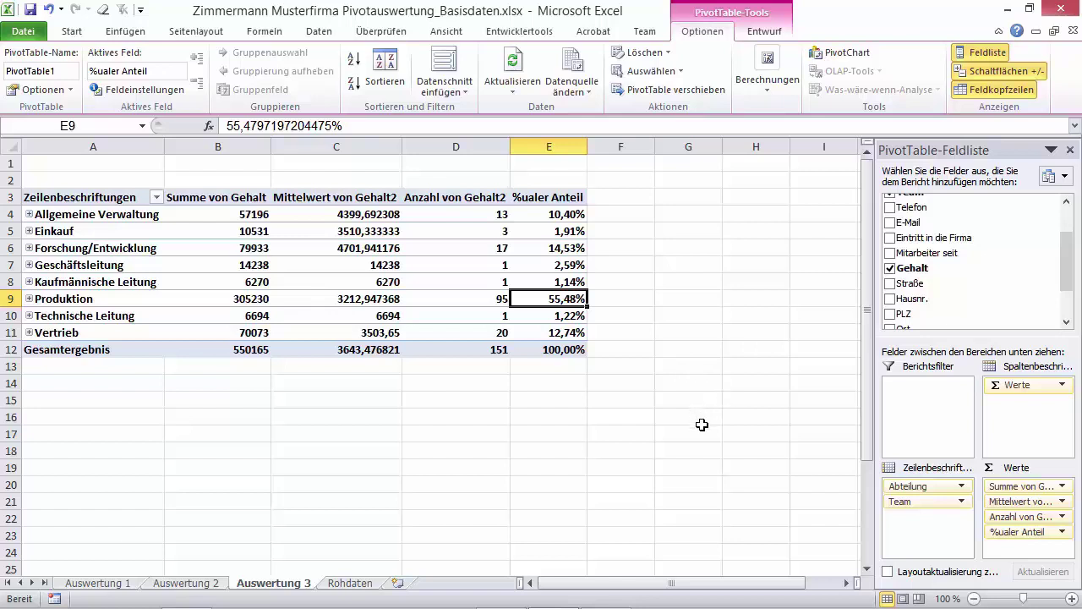
Rename the Mittelwert field to 'Durchschnittsgehalt' and give it a euro Währung number format.
left_click(1020, 501)
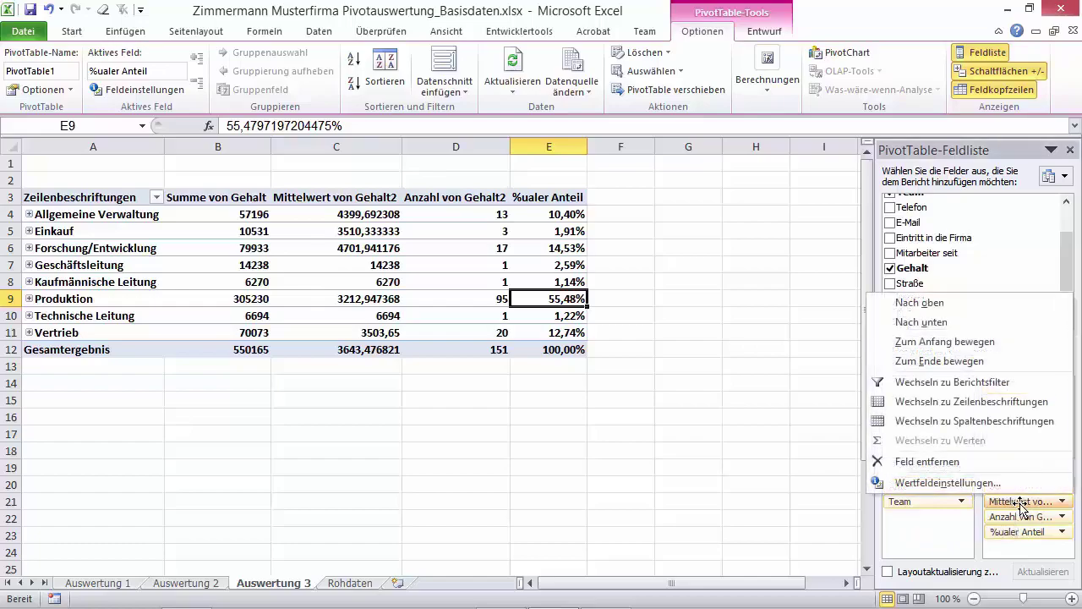
left_click(959, 490)
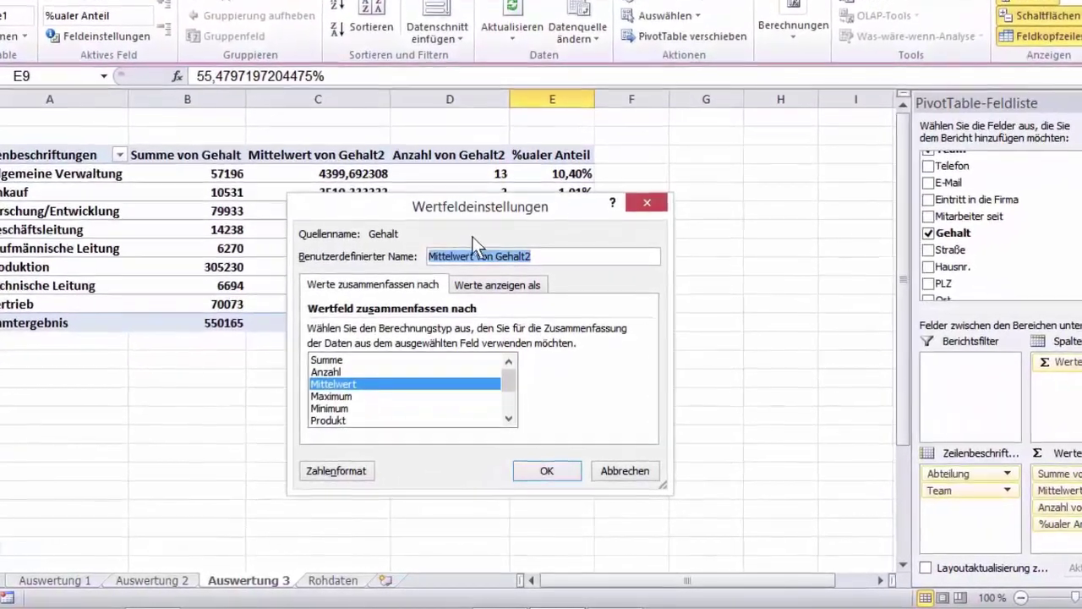
type("Durschn")
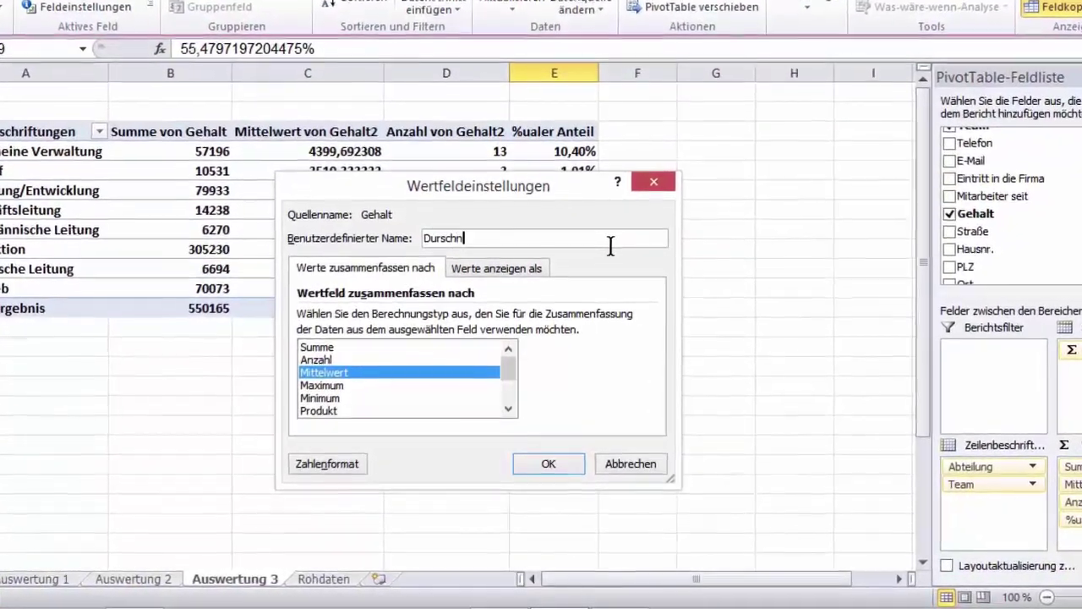
key("BackSpace")
key("BackSpace")
key("BackSpace")
key("BackSpace")
type("ch")
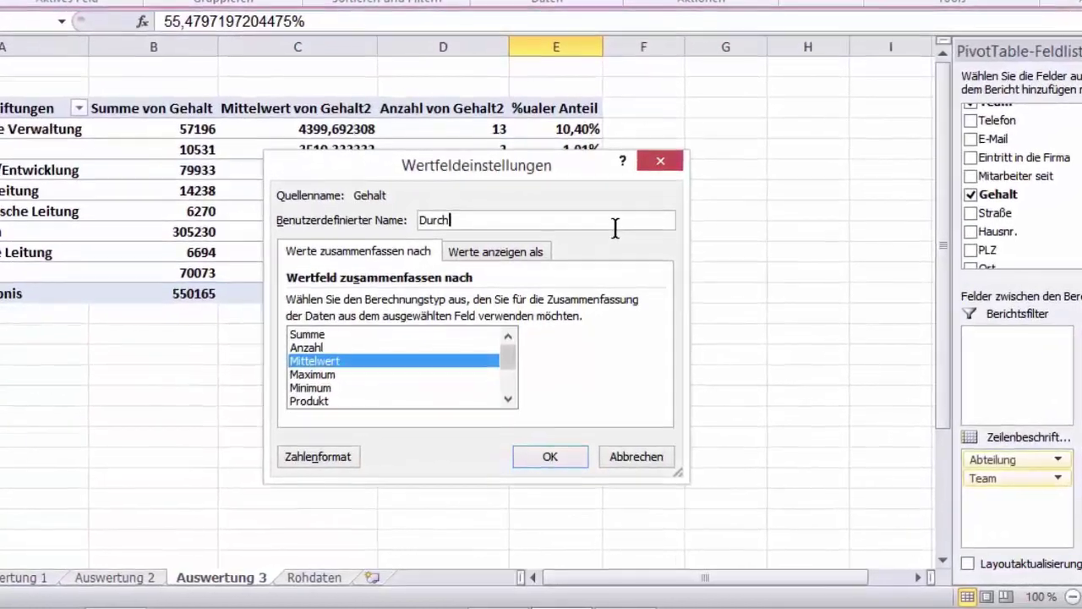
type("sc")
type("hnittsgeh")
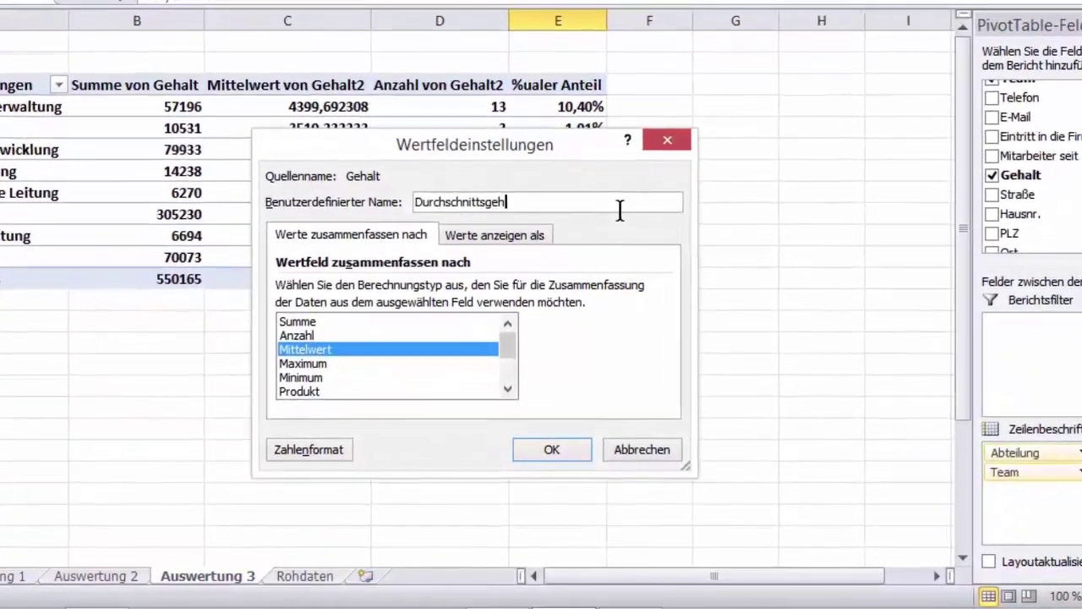
type("alt")
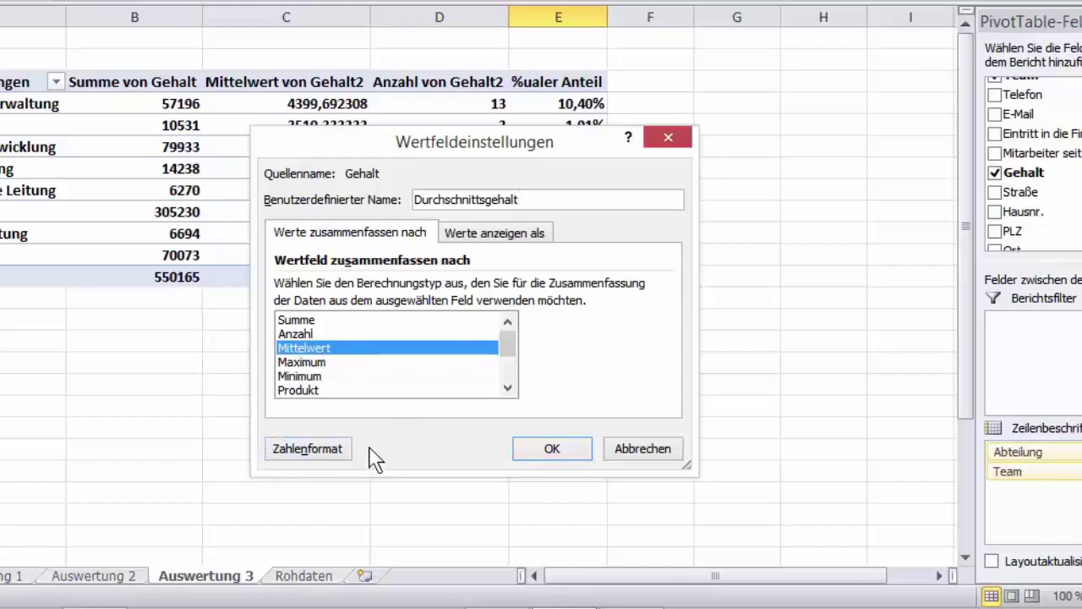
left_click(325, 450)
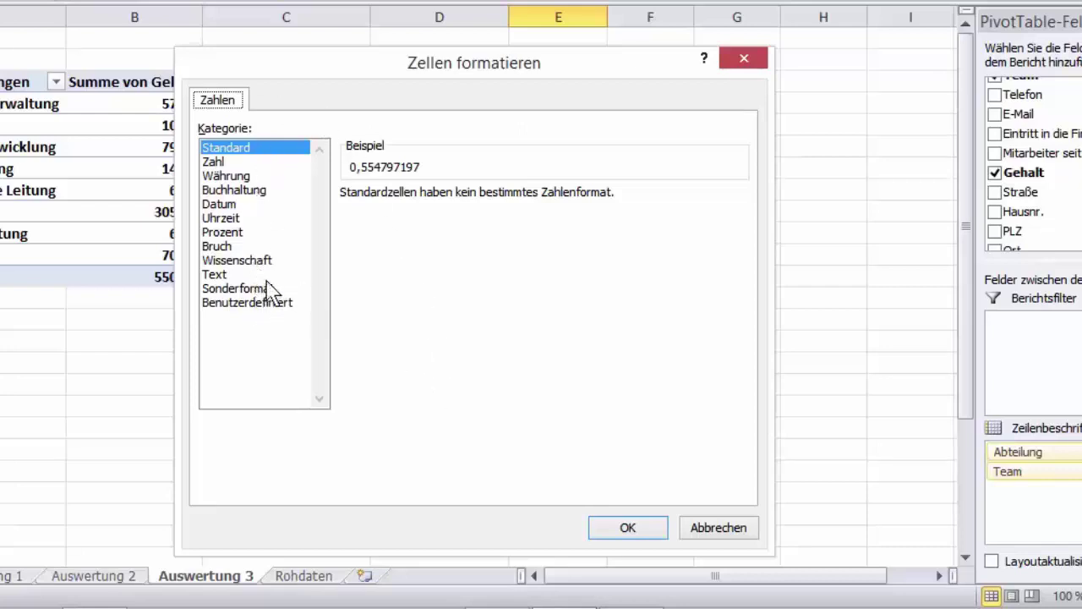
left_click(239, 178)
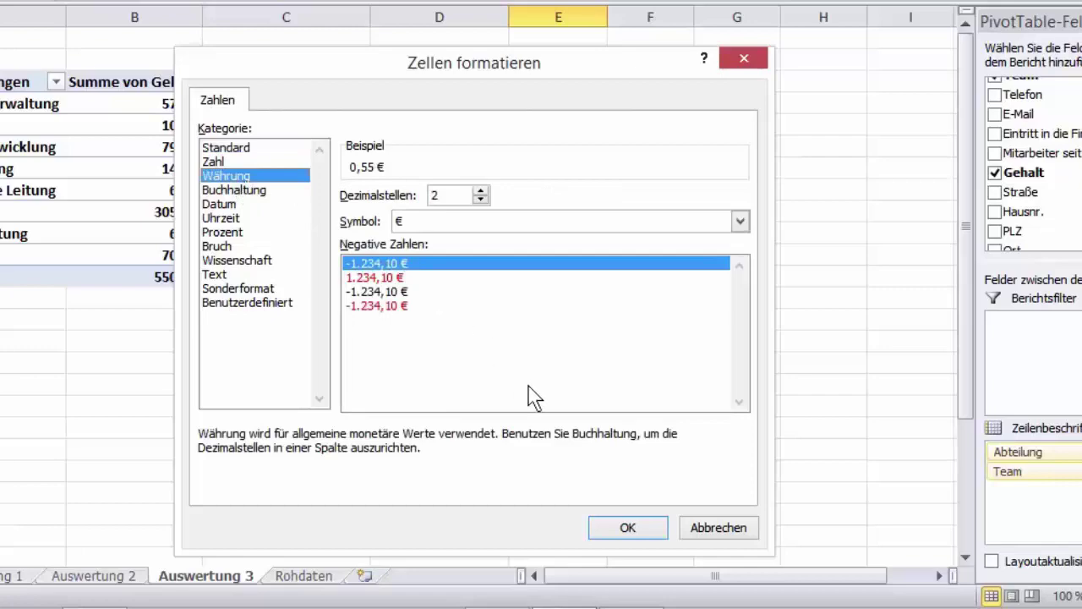
left_click(647, 531)
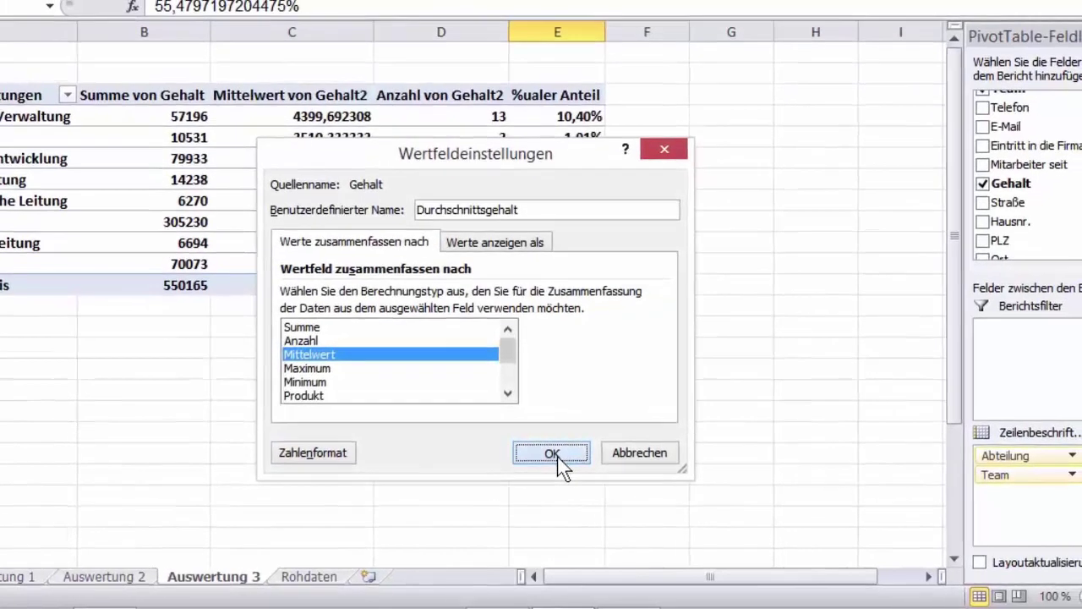
left_click(549, 449)
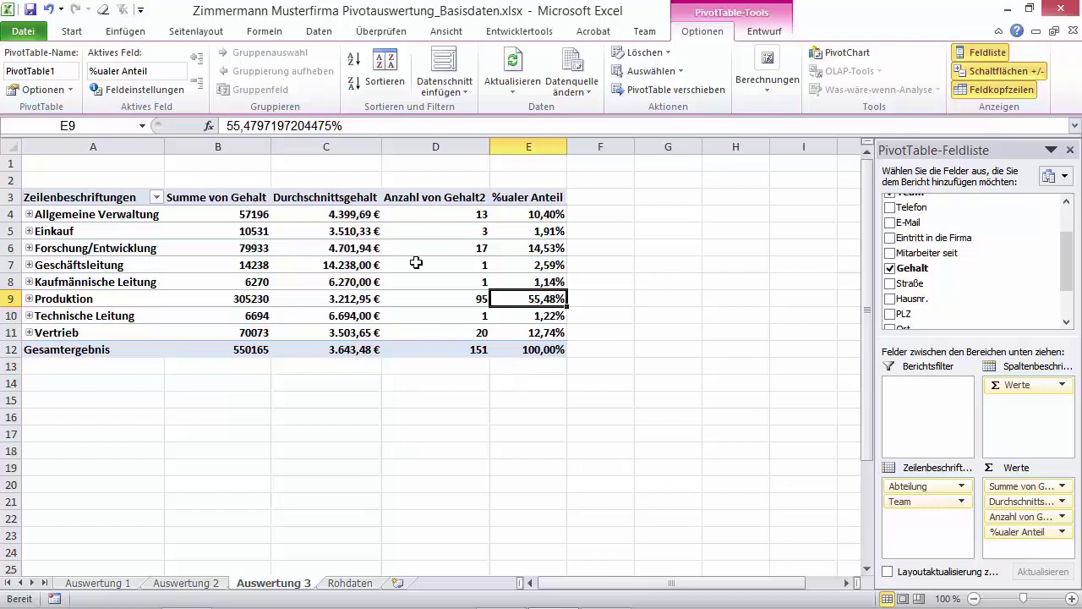
left_click_drag(354, 216, 350, 349)
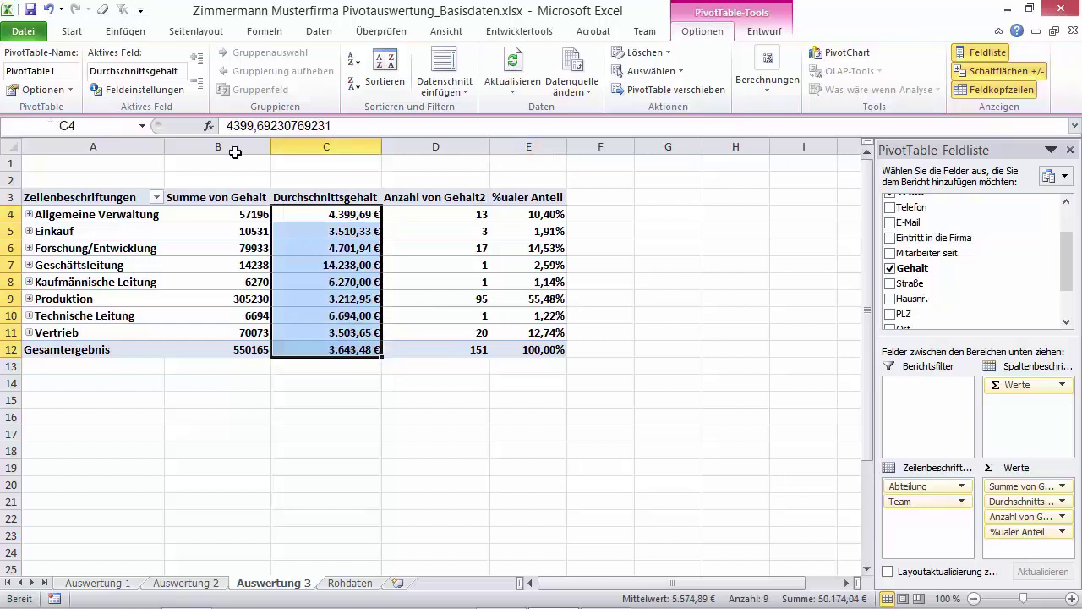
left_click(72, 31)
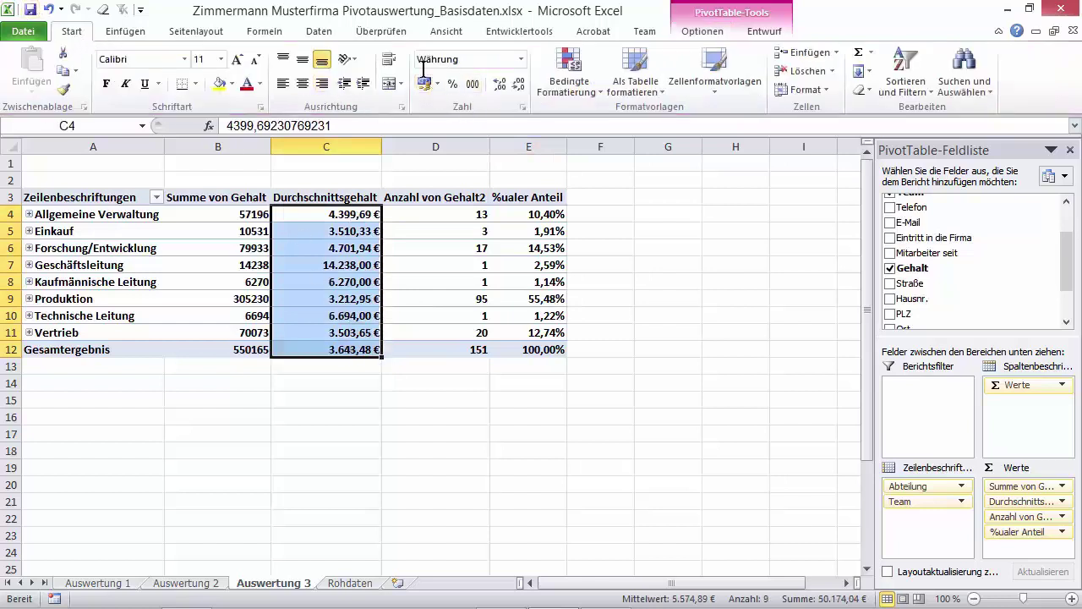
left_click(372, 250)
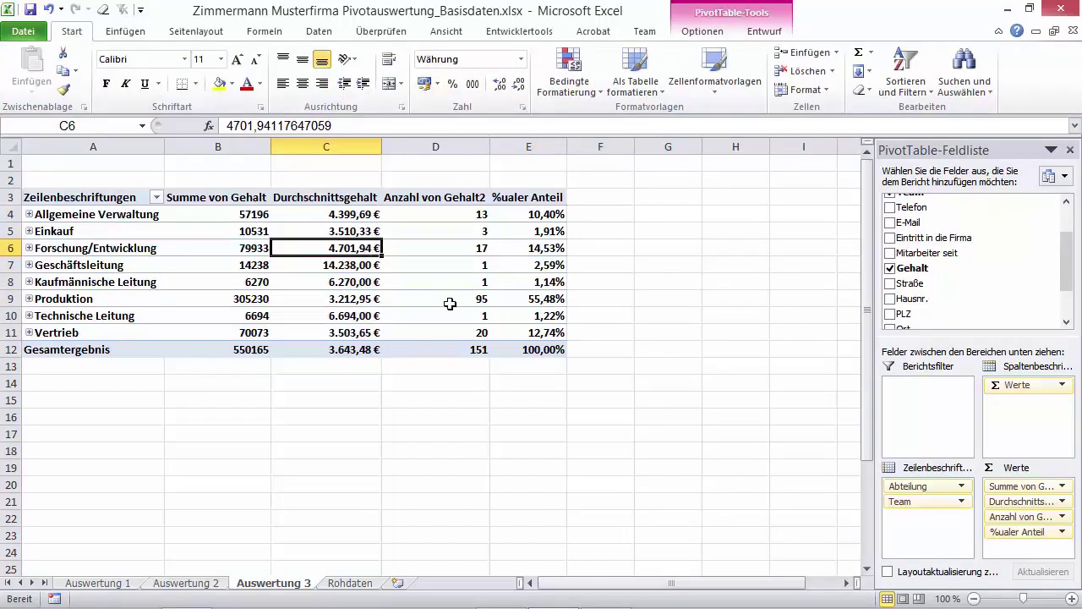
mouse_move(450, 304)
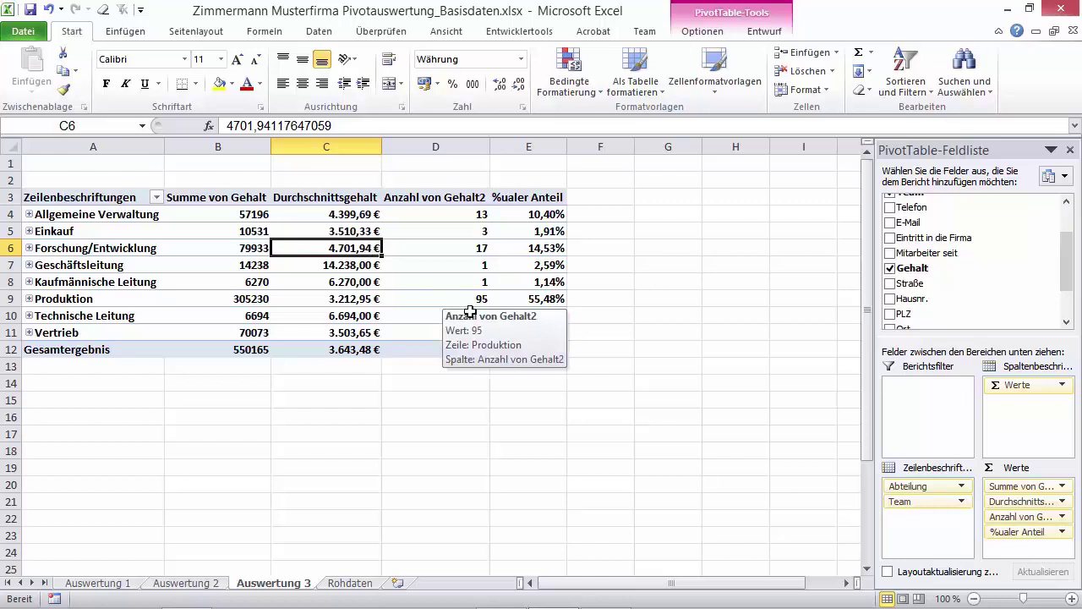
mouse_move(493, 317)
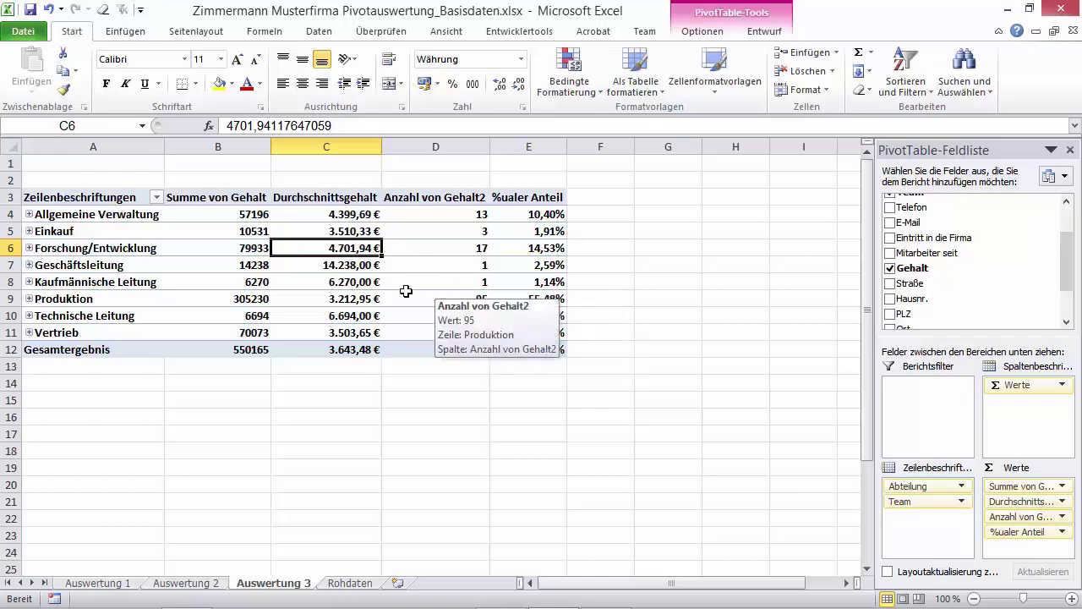
mouse_move(385, 301)
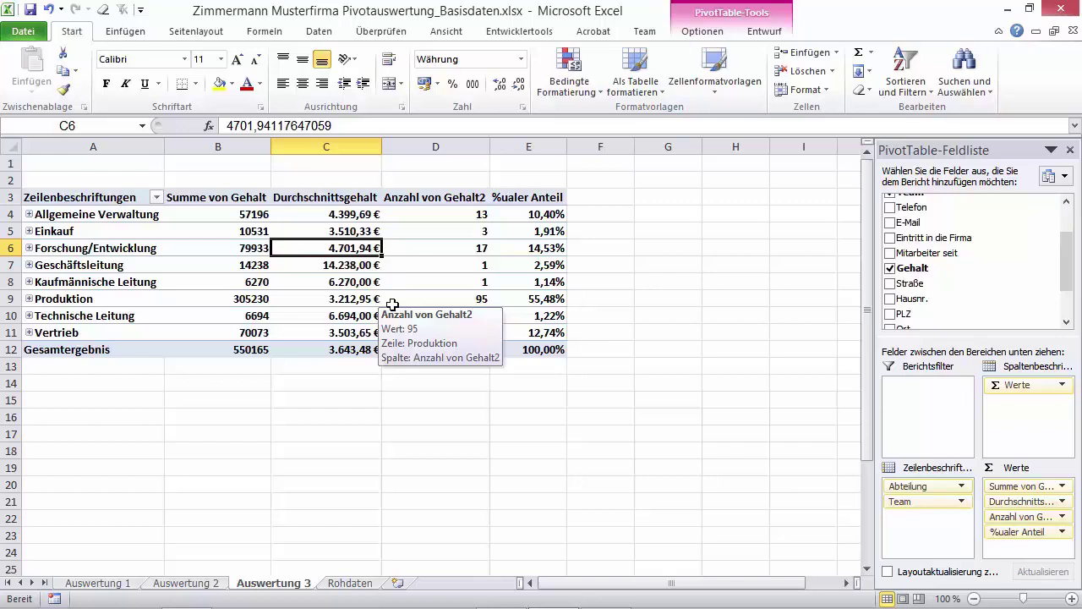
Remove Durchschnittsgehalt from Werte and add Gehalt again as Summe von Gehalt2.
left_click_drag(1006, 502, 757, 499)
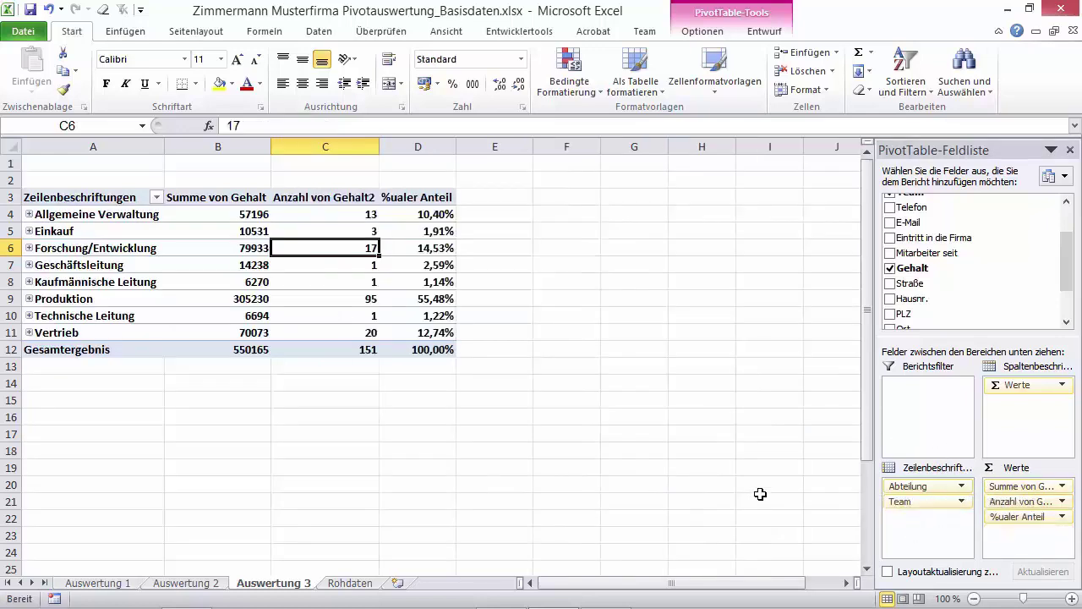
left_click_drag(913, 268, 1034, 492)
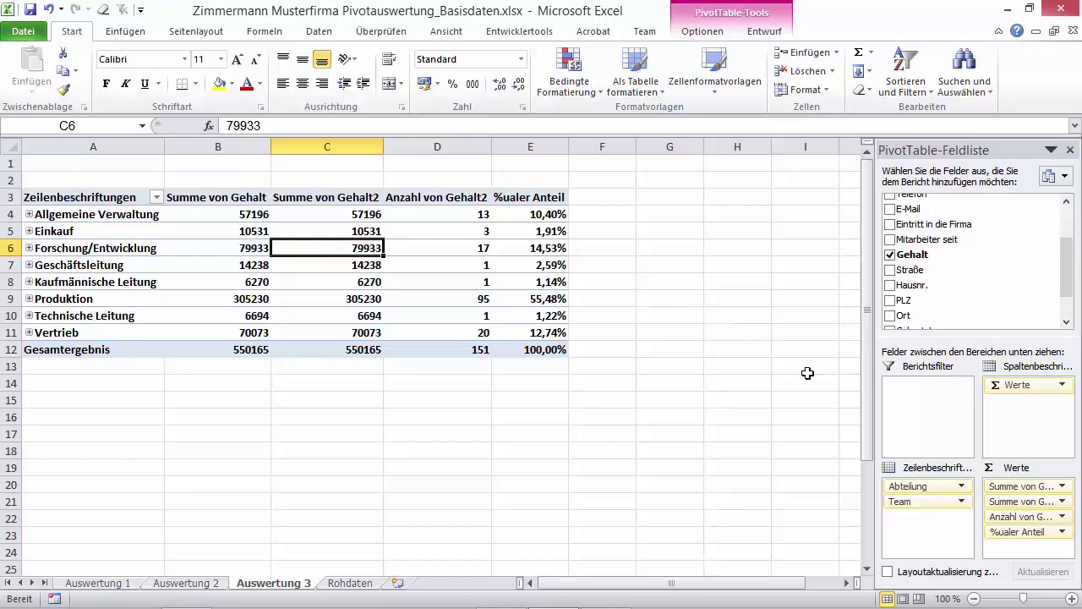
Set the new Gehalt field to Mittelwert, name it 'Durchschnittsgehalt', and format it in euros.
left_click(1019, 501)
left_click(961, 485)
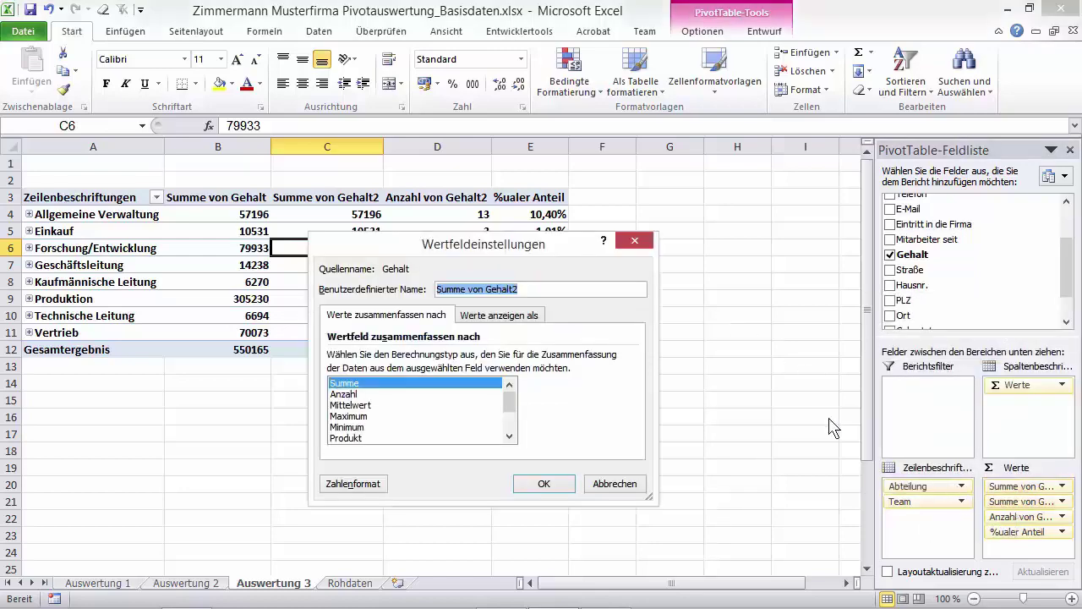
left_click(362, 405)
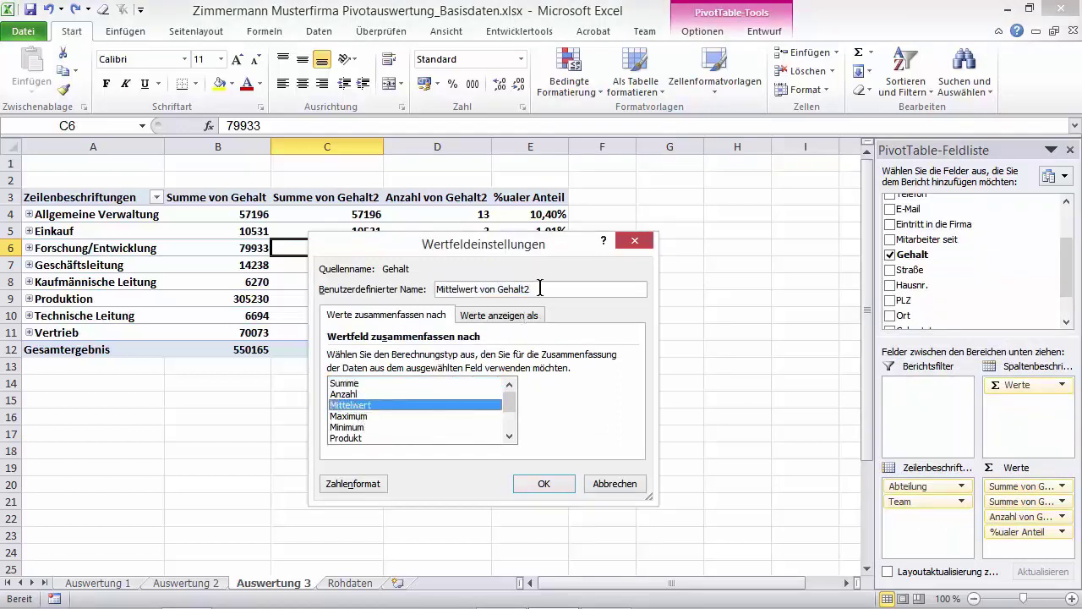
left_click_drag(539, 289, 433, 291)
type("Durch")
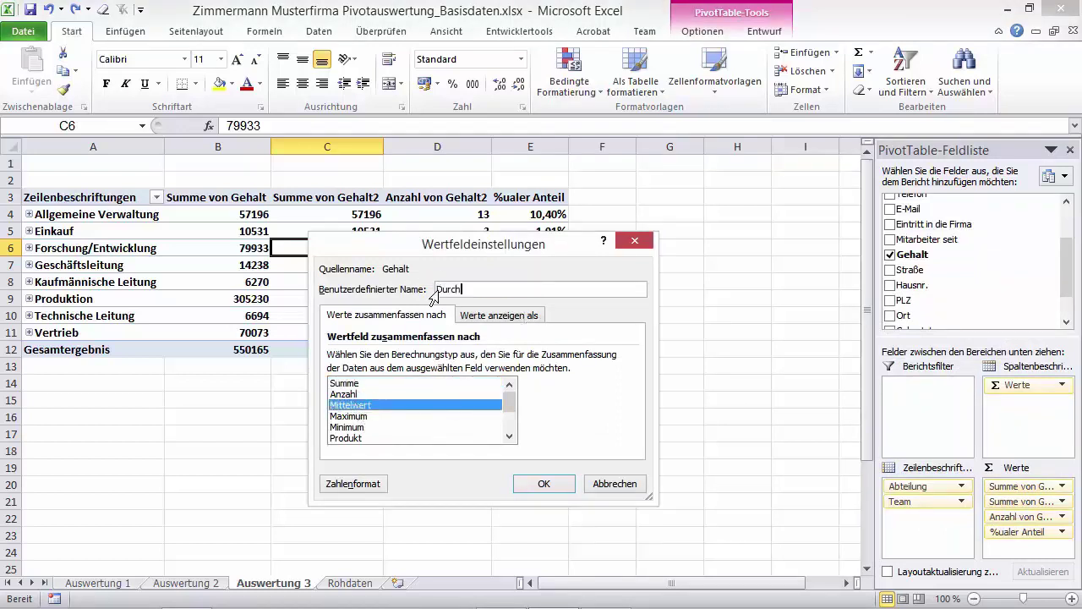
type("schnittsgehalt")
left_click(363, 484)
left_click(300, 271)
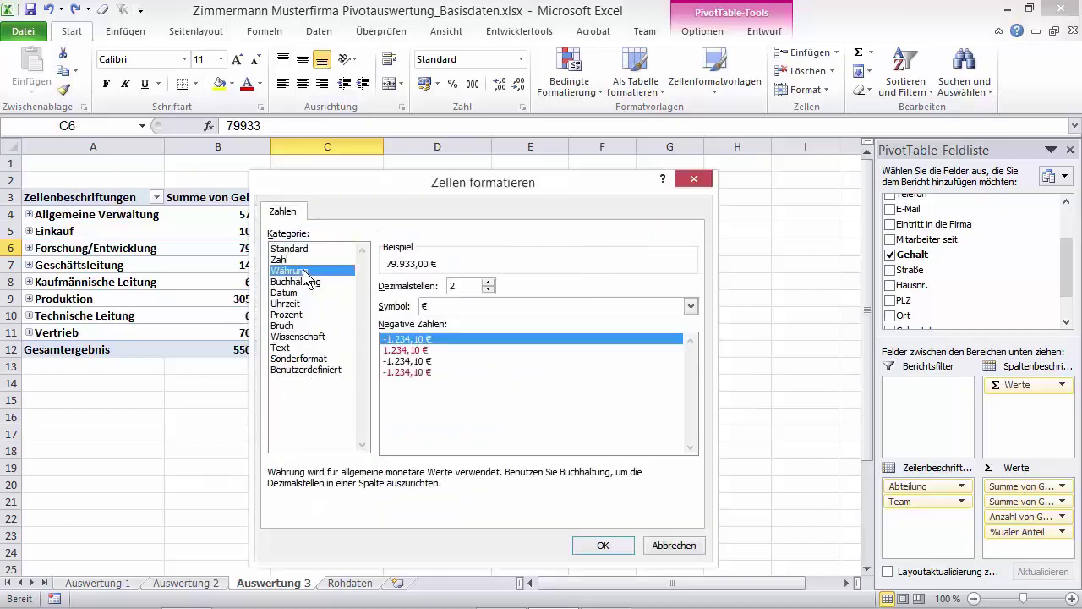
left_click(603, 543)
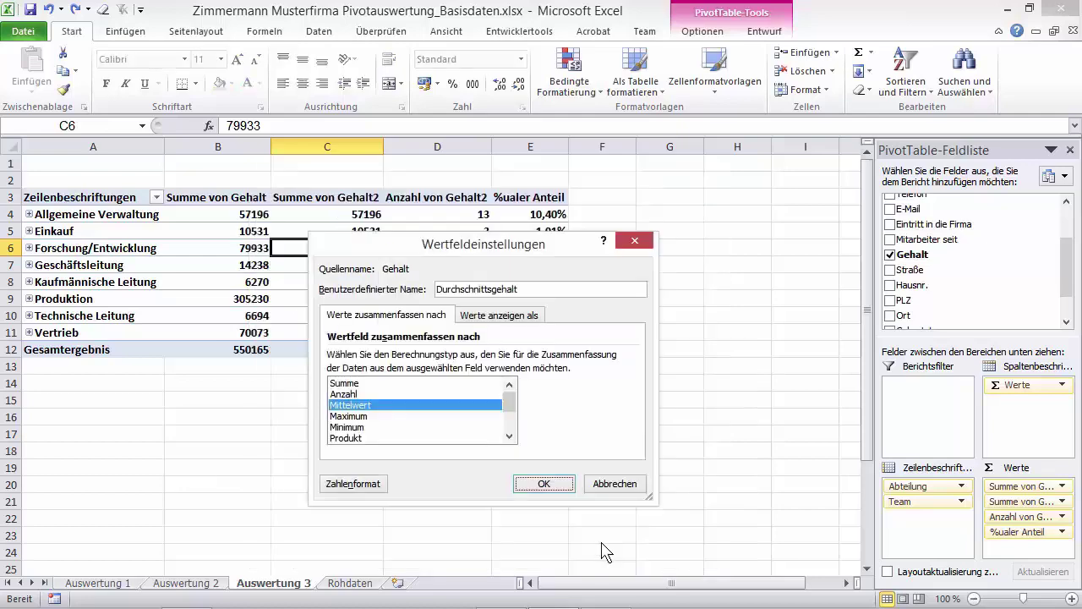
left_click(554, 485)
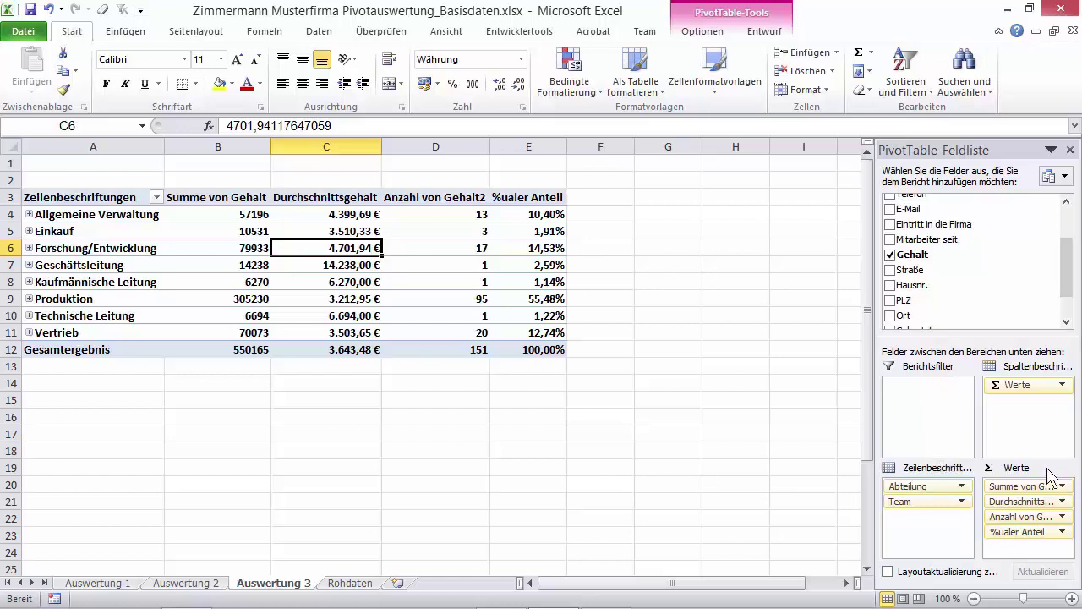
Rename Summe von Gehalt to 'Gehälter' and give it a euro Währung number format.
left_click(1024, 488)
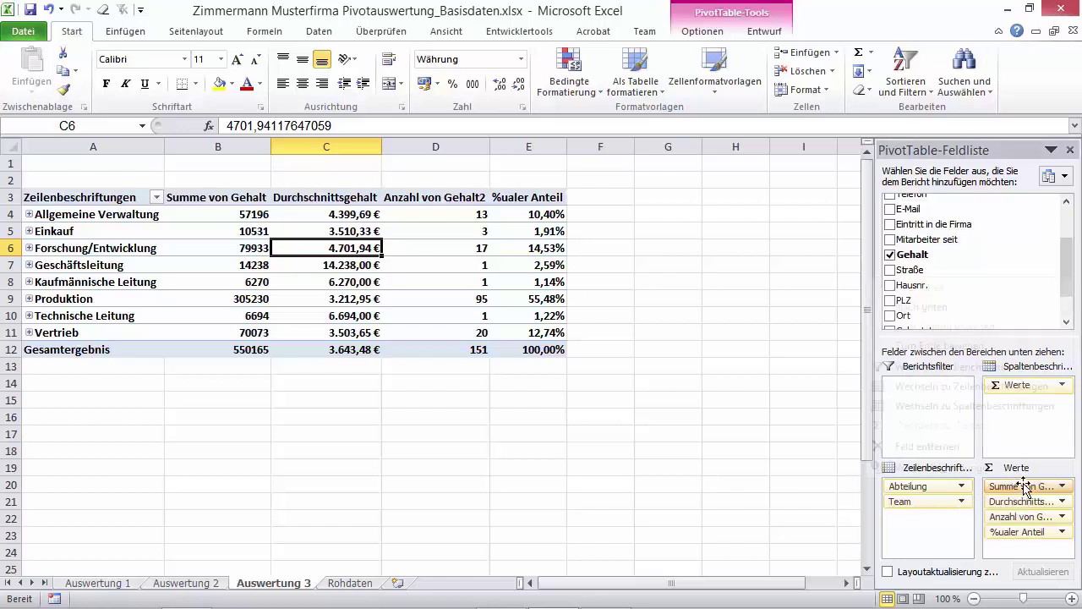
left_click(981, 467)
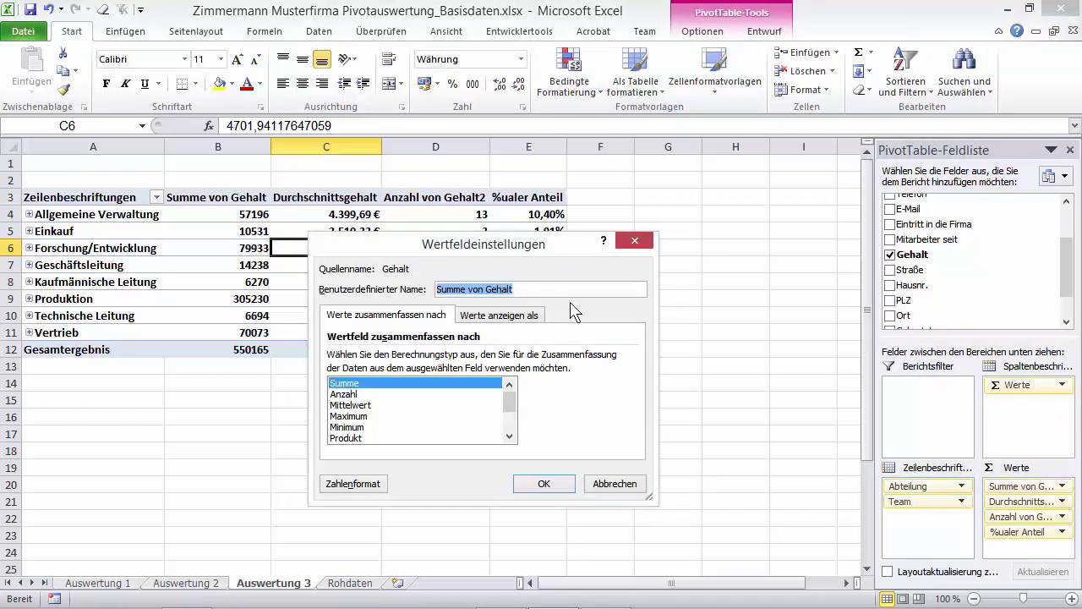
type("Gehä")
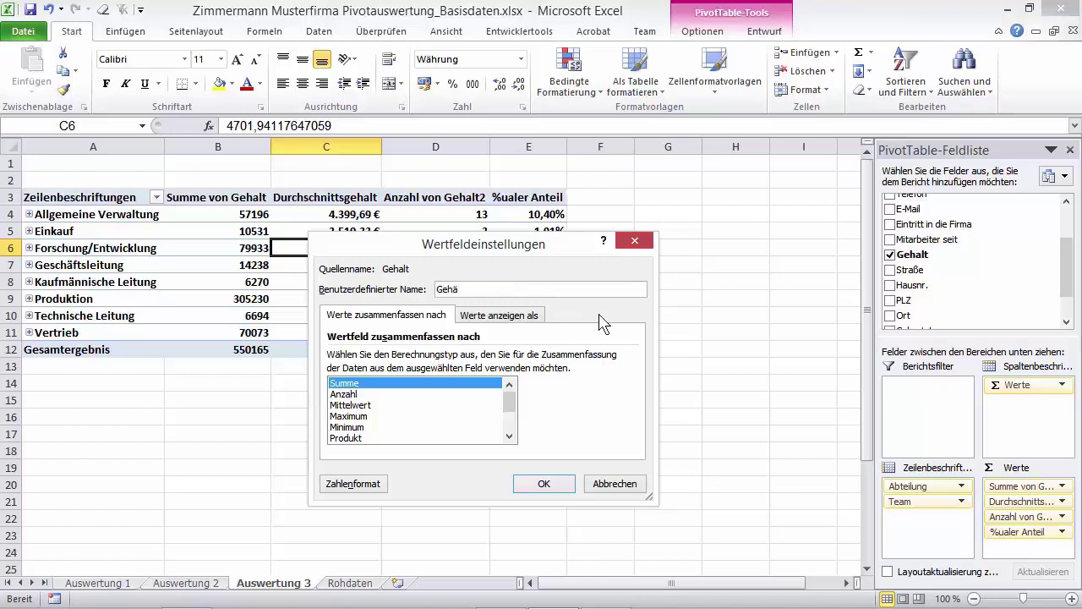
type("lter")
left_click(381, 483)
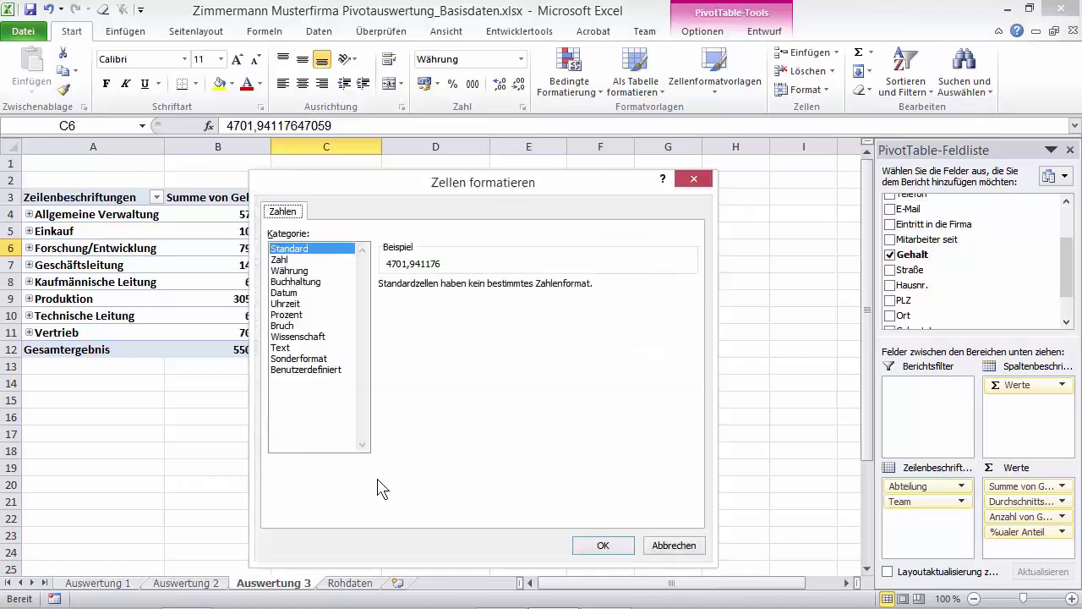
left_click(322, 270)
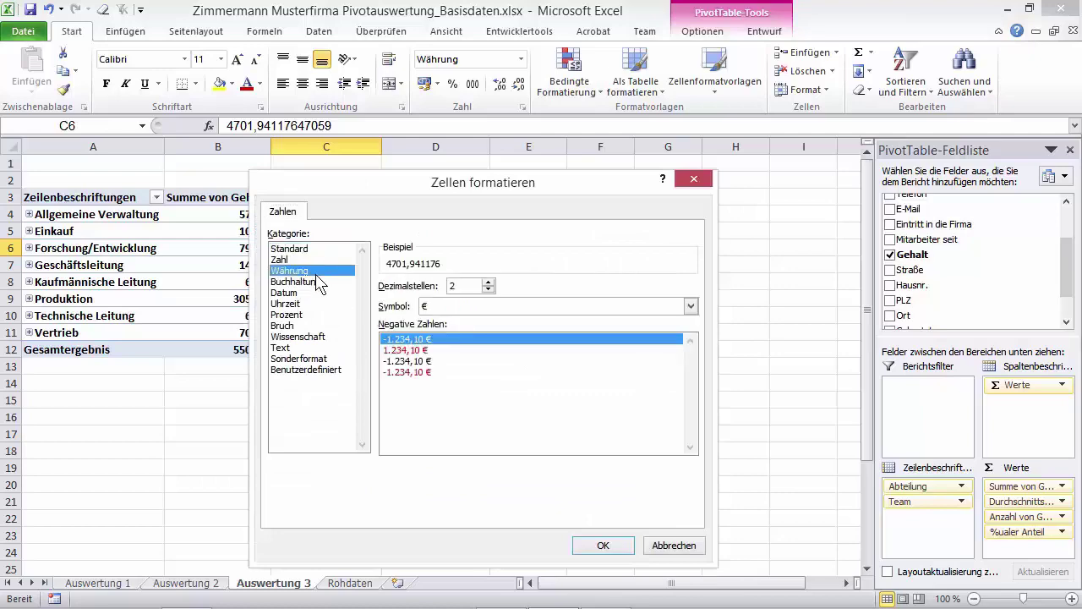
left_click(598, 544)
left_click(551, 483)
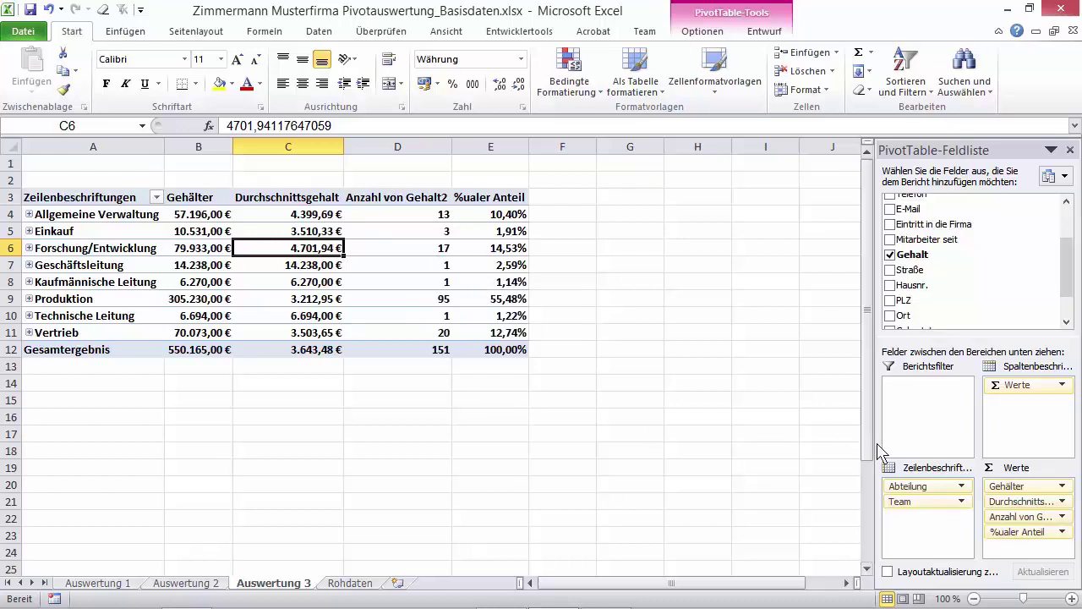
Rename the D3 header from Anzahl von Gehalt2 to 'Anzahl'.
left_click(406, 198)
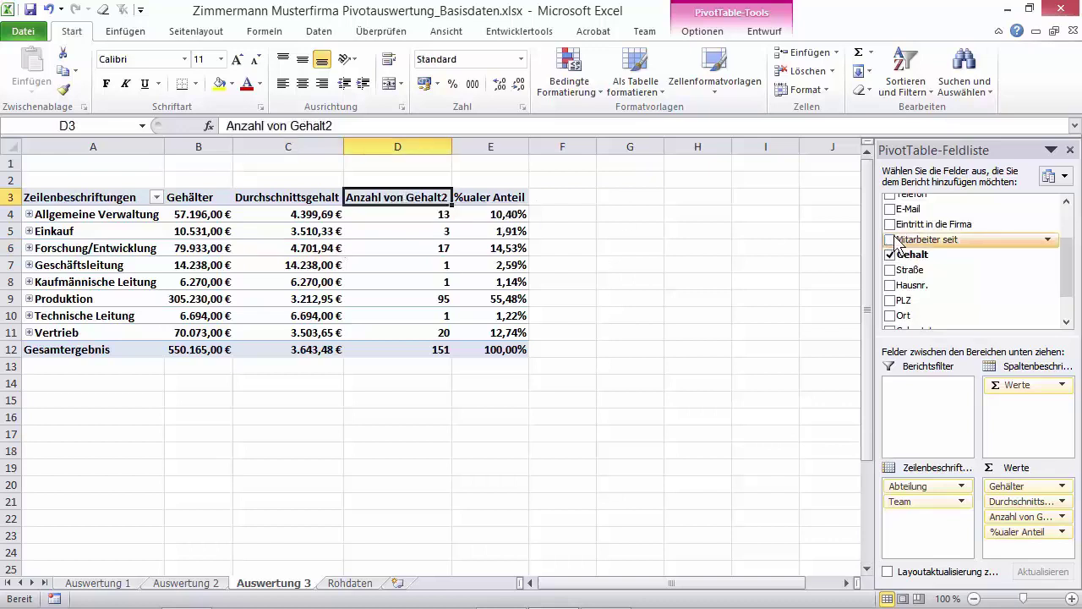
type("Anzahl")
key("Return")
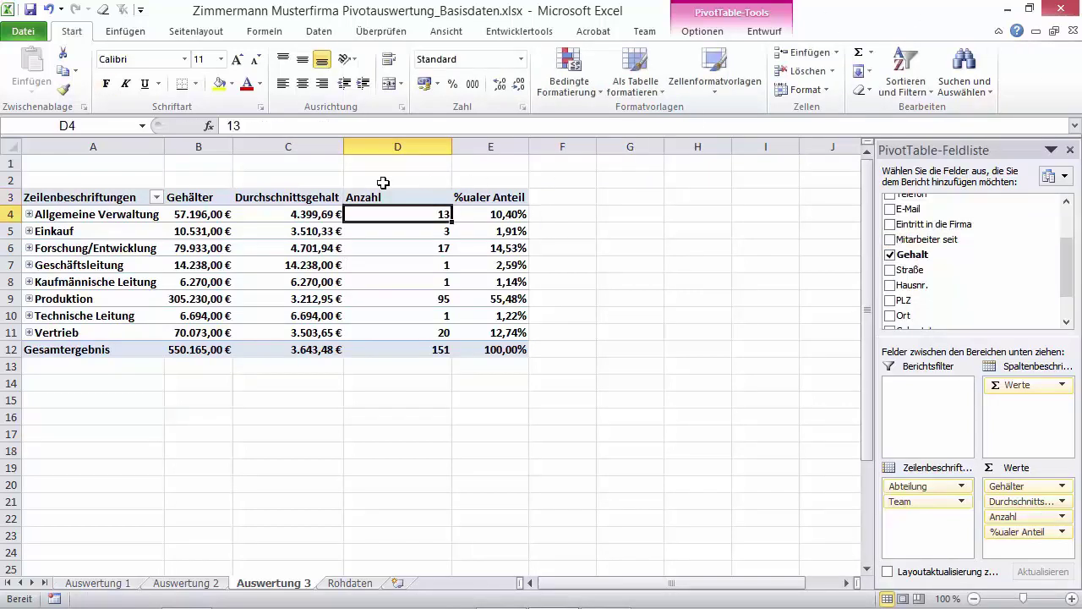
Center the Anzahl header and the headcount values below it.
mouse_move(409, 215)
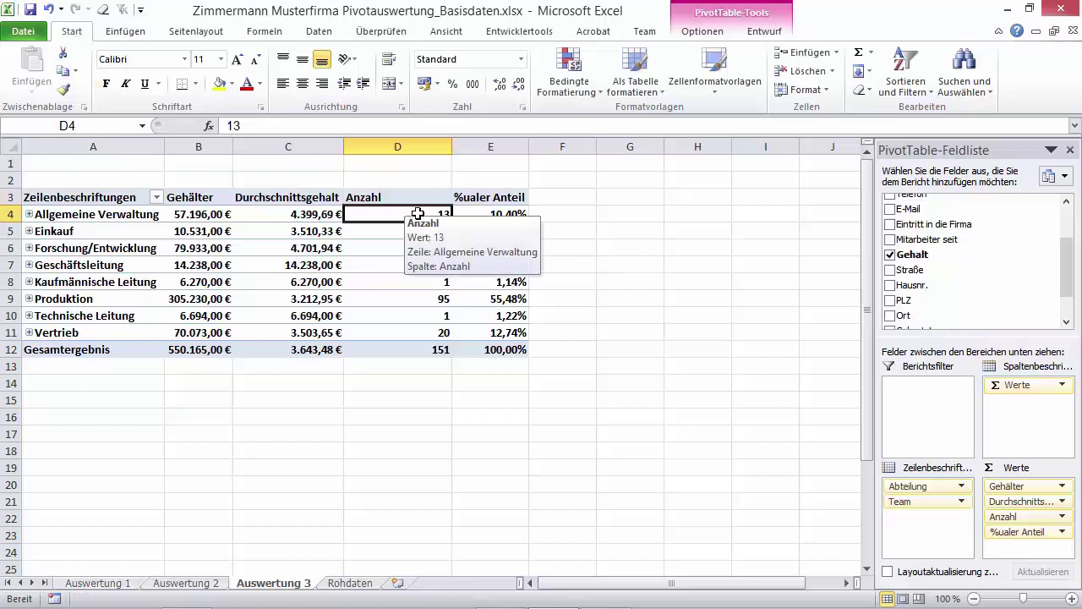
mouse_move(416, 213)
left_mouse_down()
mouse_move(402, 257)
mouse_move(421, 347)
left_mouse_up()
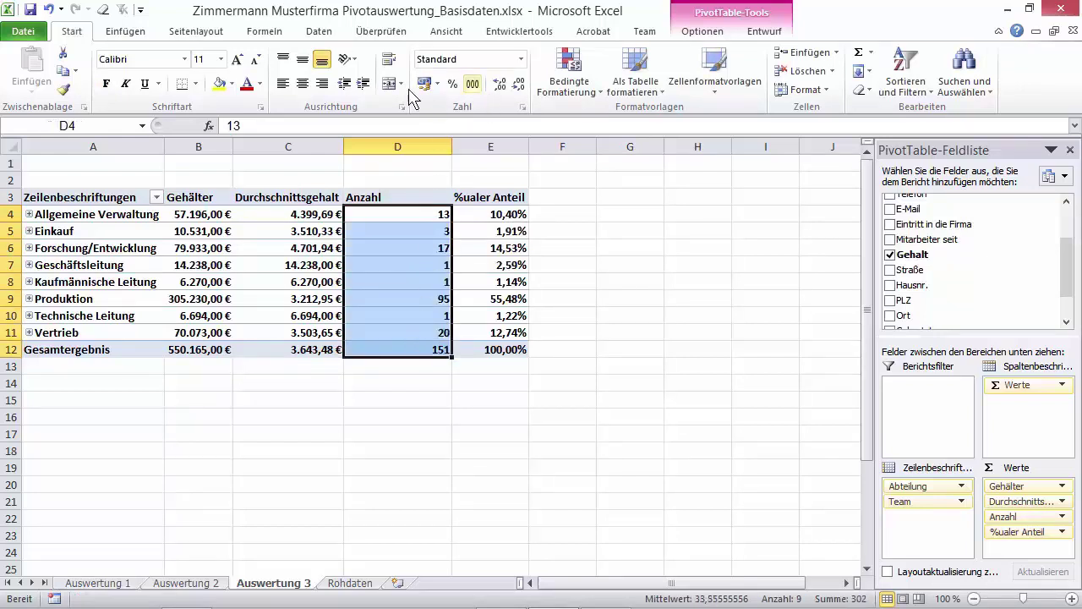
left_click(302, 83)
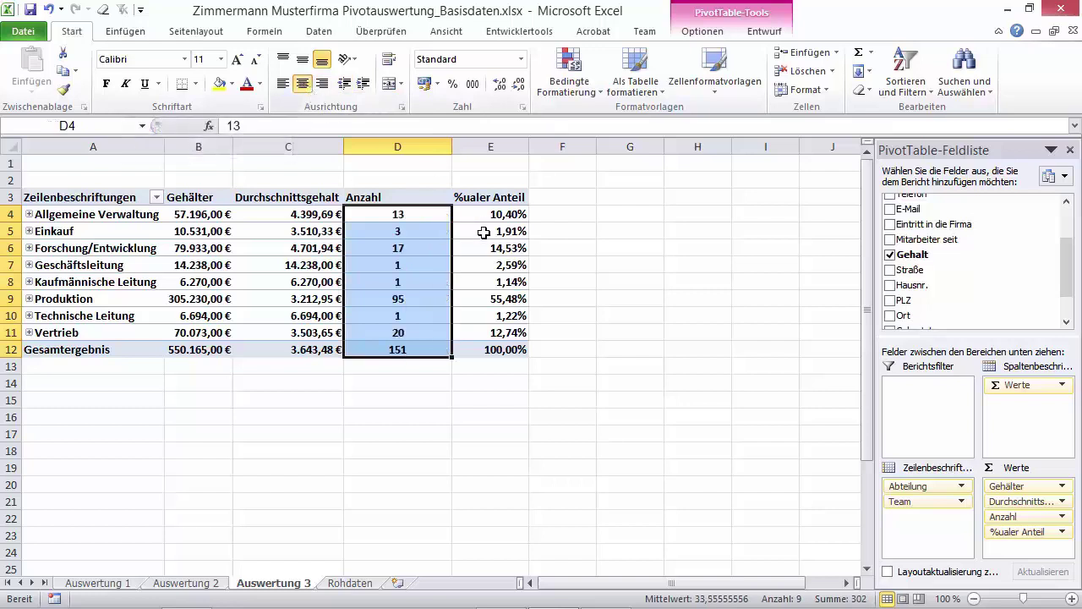
left_click(394, 198)
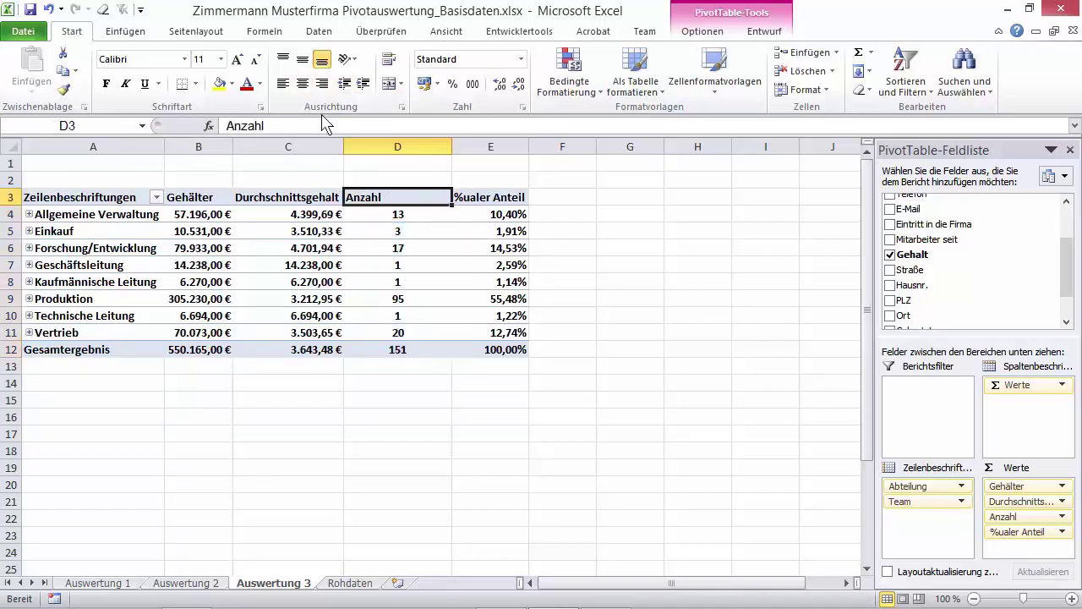
left_click(301, 83)
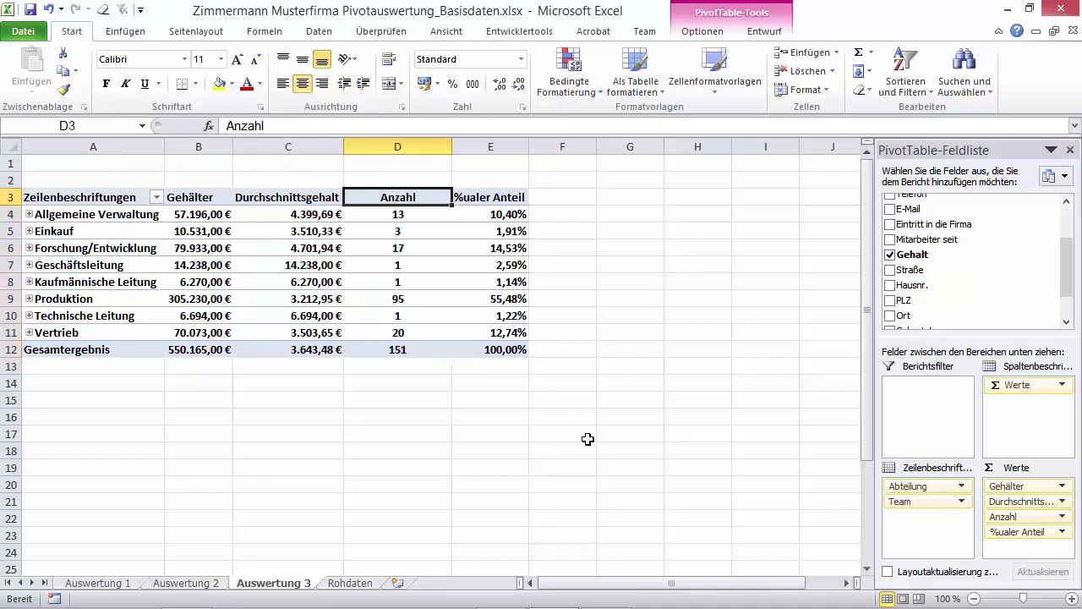
left_click(543, 418)
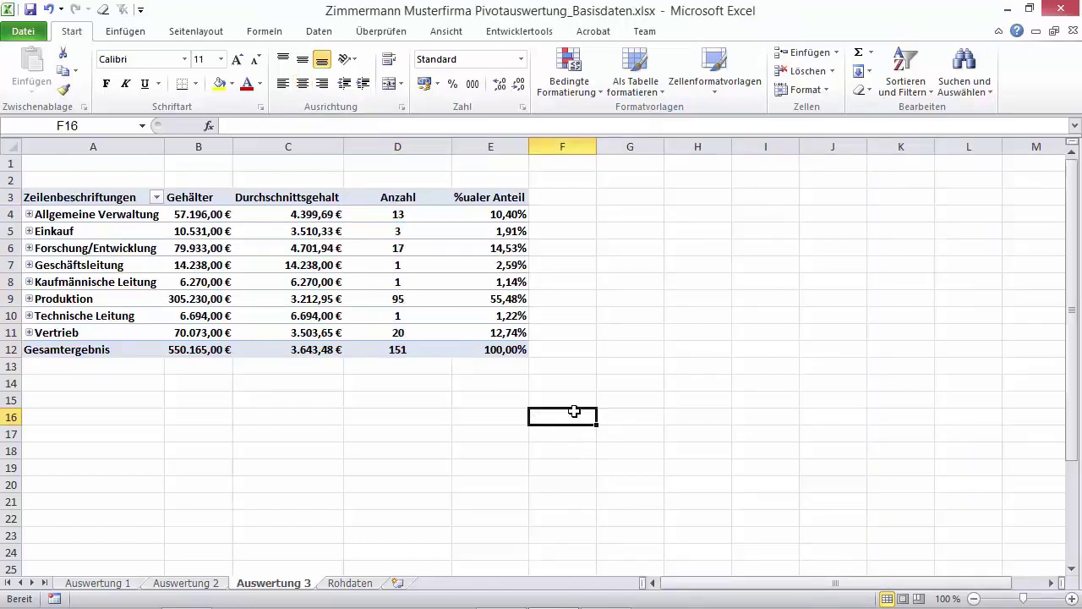
Reopen the PivotTable Optionen tools and inspect the Berechnungen dropdown without changing anything.
left_click(406, 231)
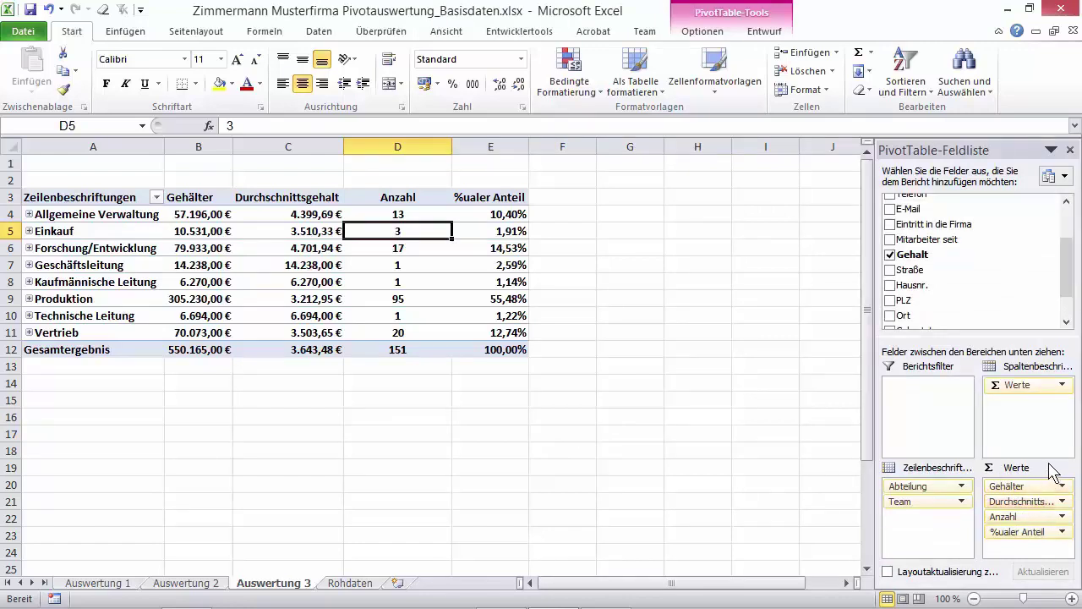
left_click(701, 34)
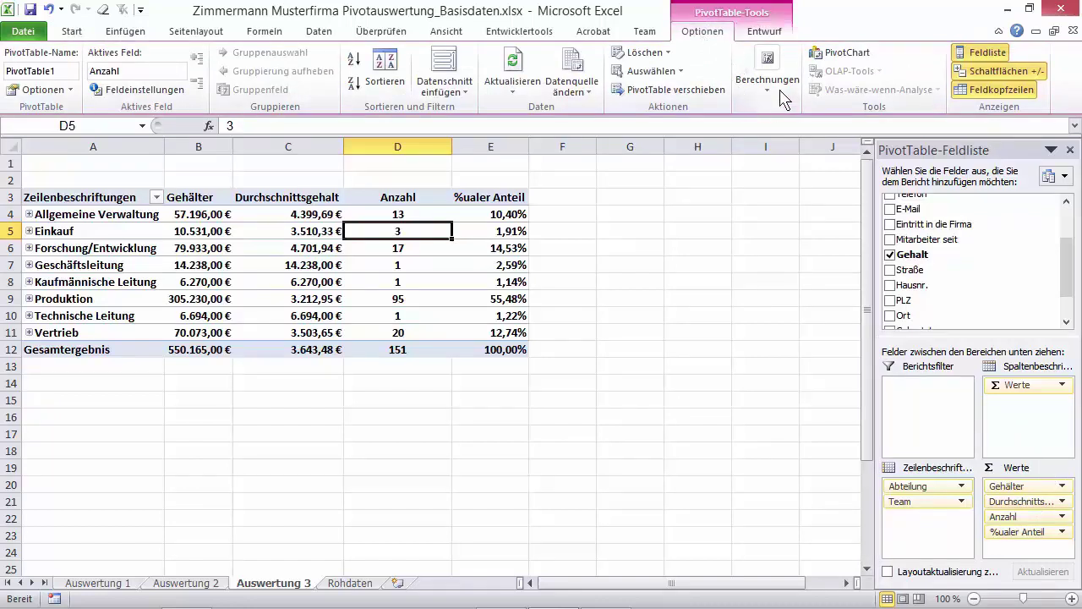
left_click(1013, 486)
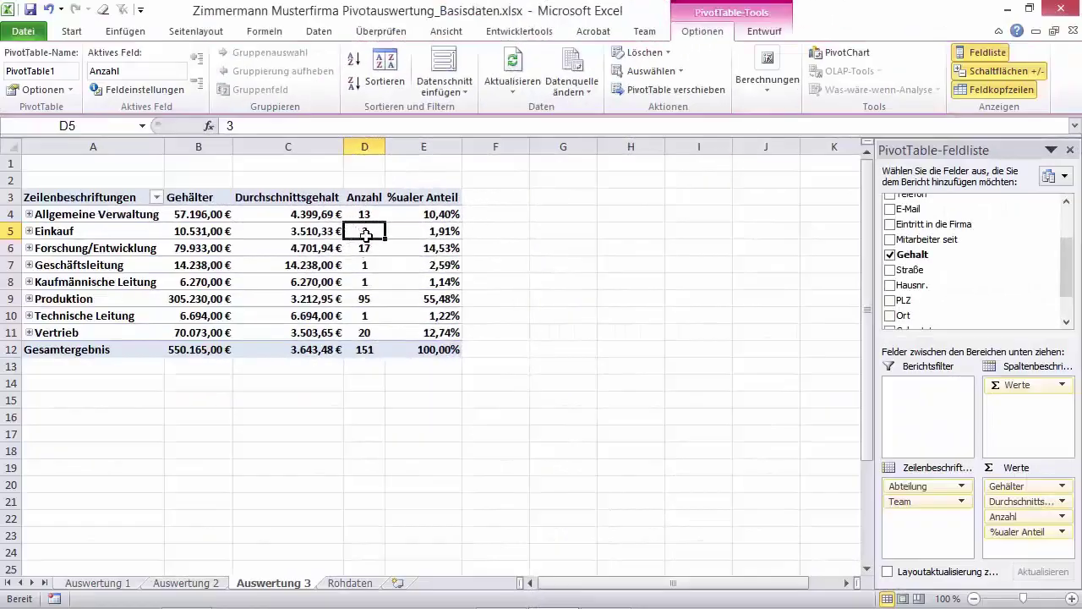
left_click(53, 231)
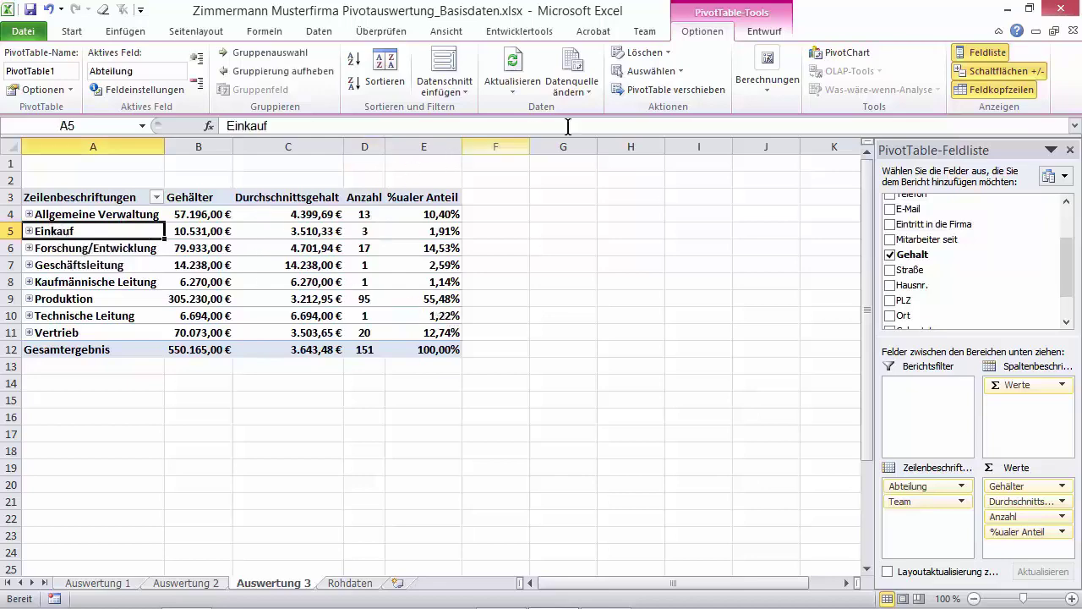
left_click(768, 81)
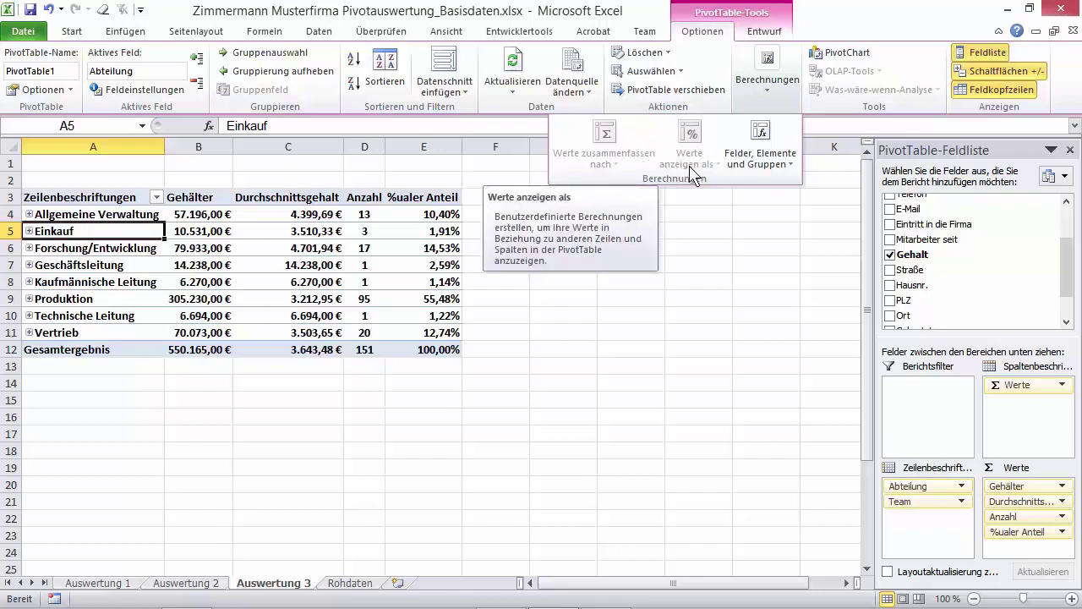
left_click(224, 241)
left_click(224, 240)
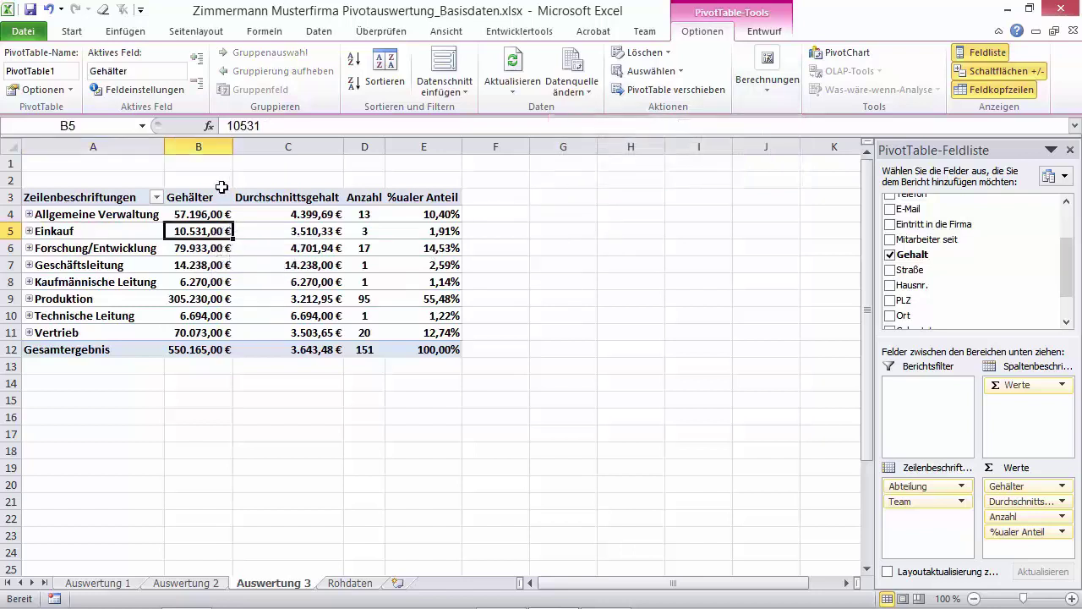
mouse_move(241, 262)
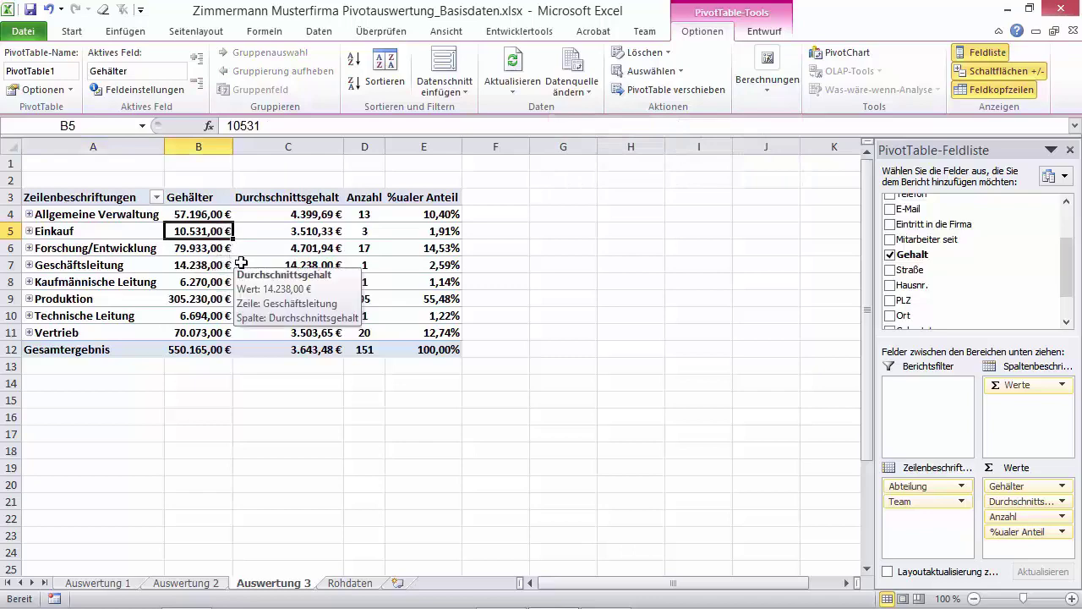